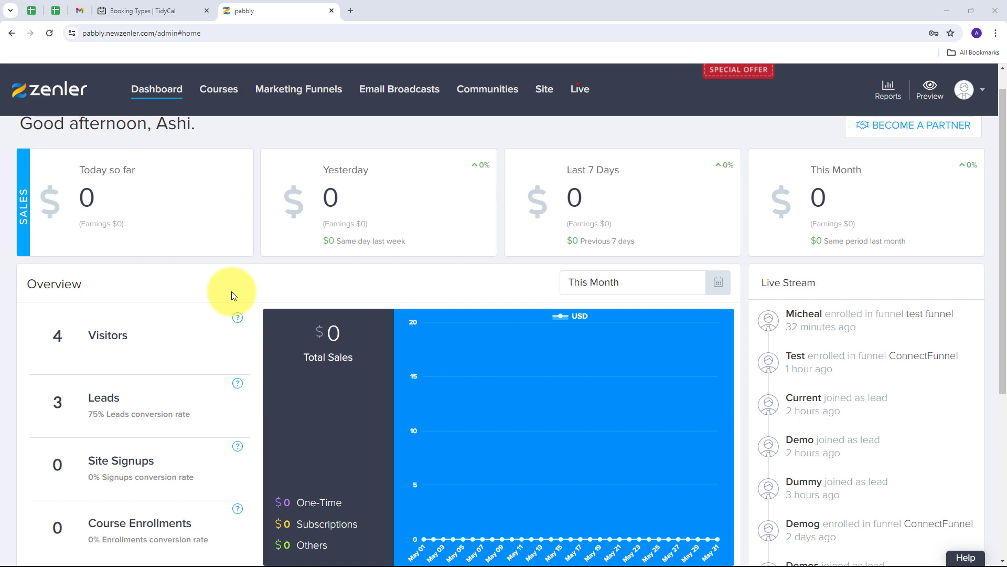
- Open pabbly.com in a new browser tab and go to the Pabbly Connect site
key("ctrl+shift+Tab")
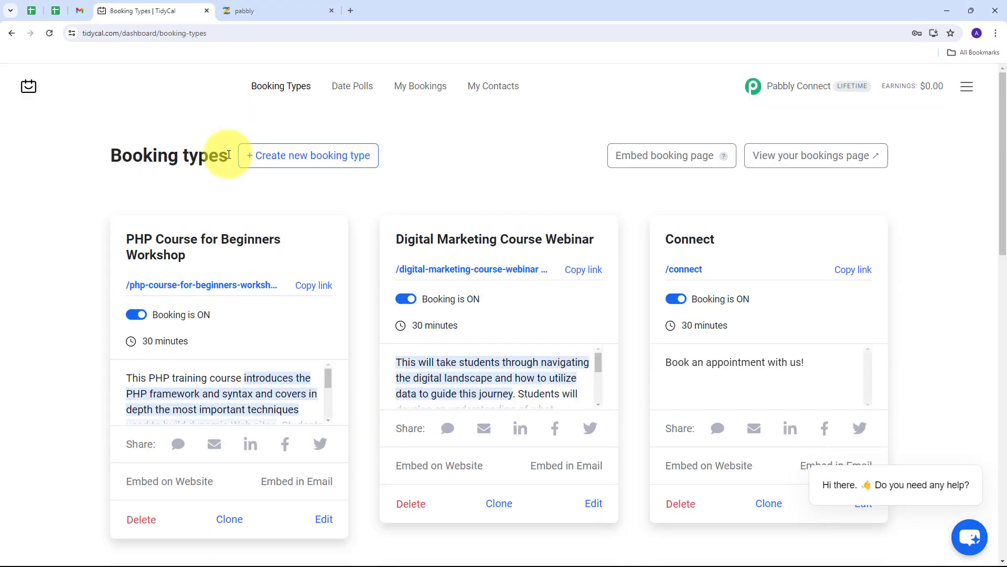
left_click(244, 9)
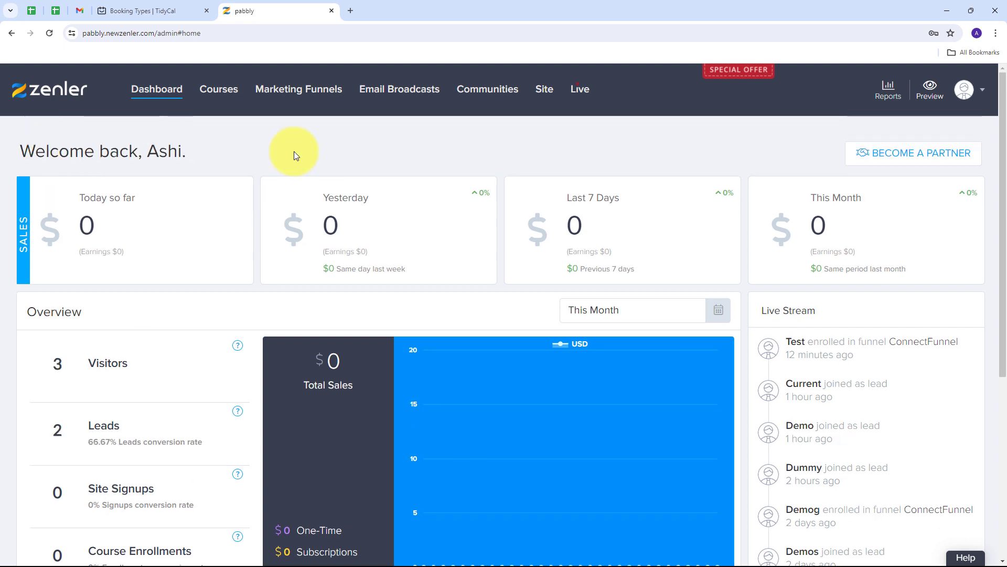
left_click(350, 13)
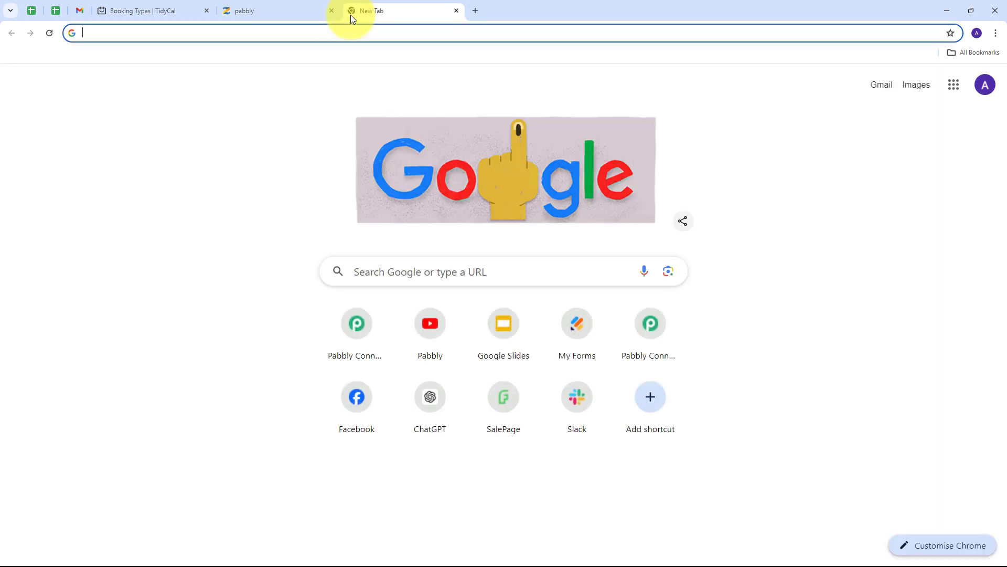
type("pabbly.com/")
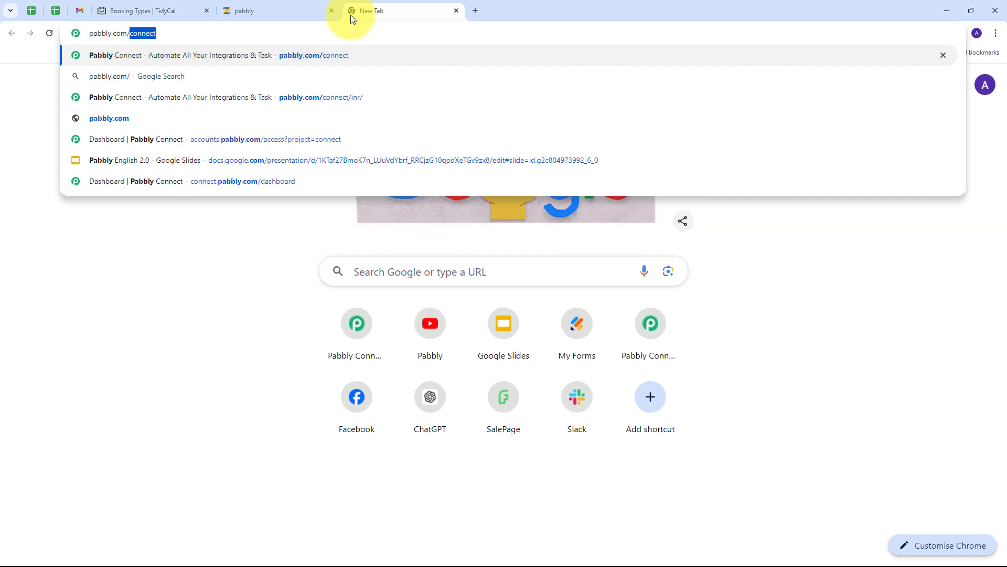
key("Return")
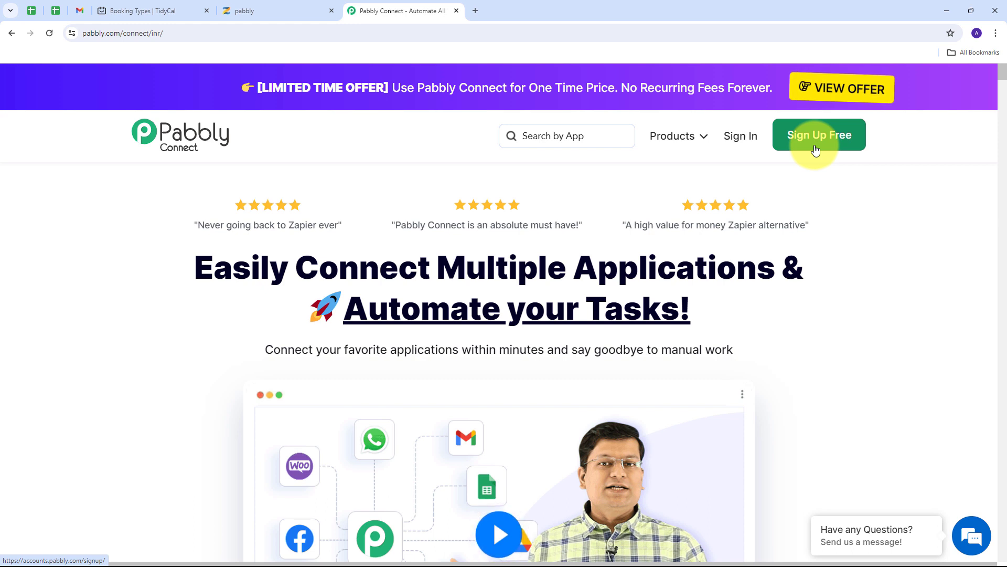
- Sign in to the Pabbly account to reach the All Pabbly Apps page
left_click(738, 141)
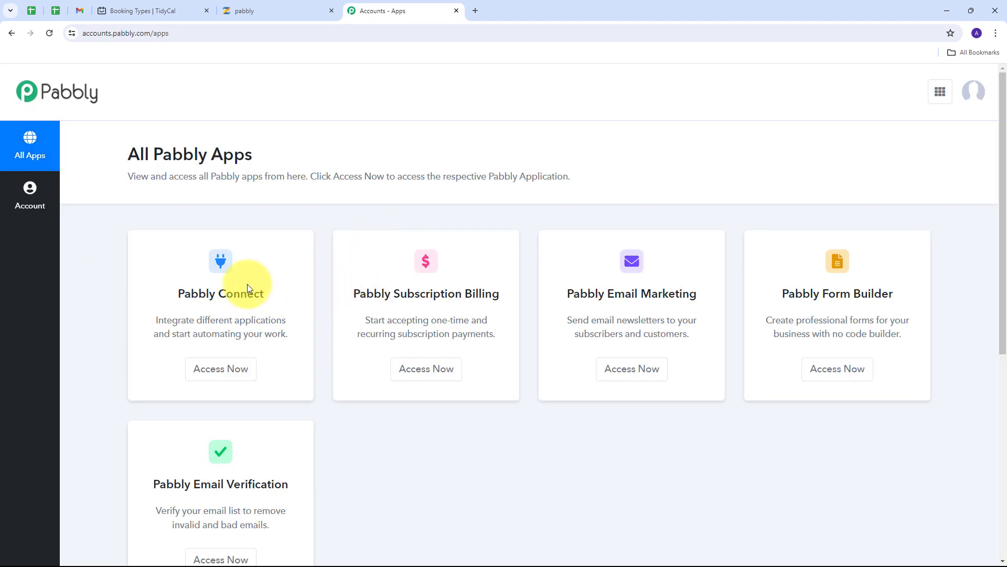
scroll(247, 261, "down", 2)
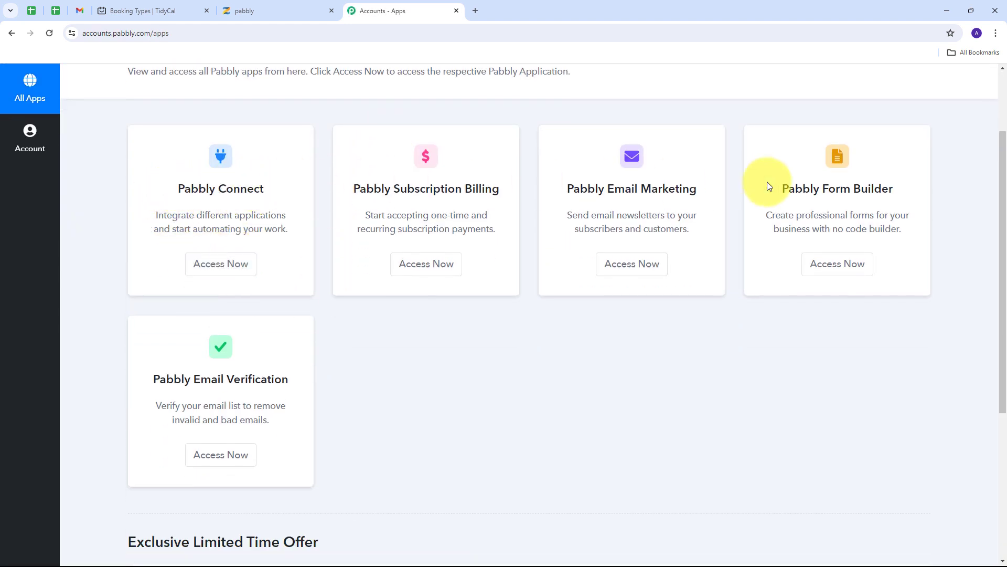
scroll(248, 332, "up", 1)
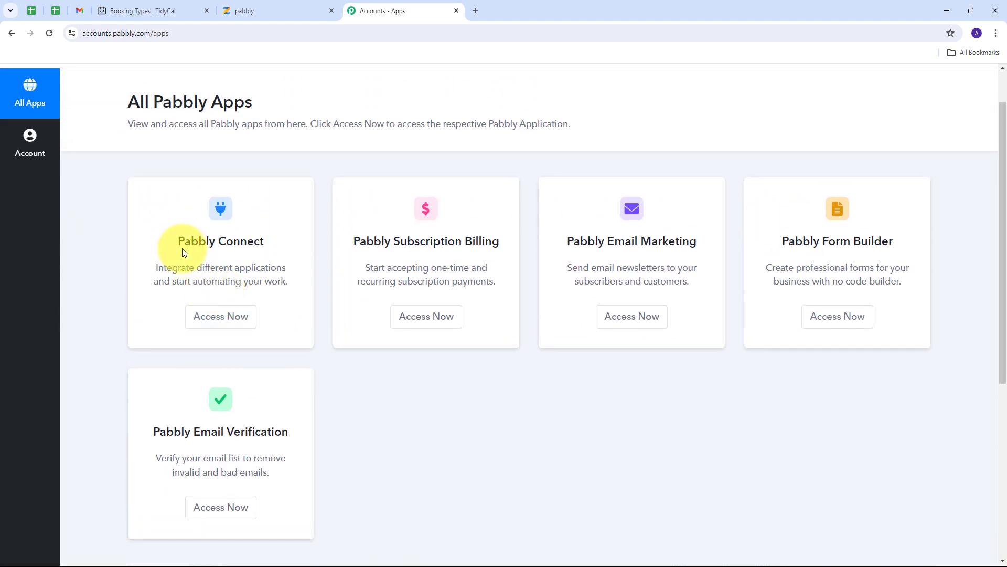
left_click_drag(178, 242, 270, 242)
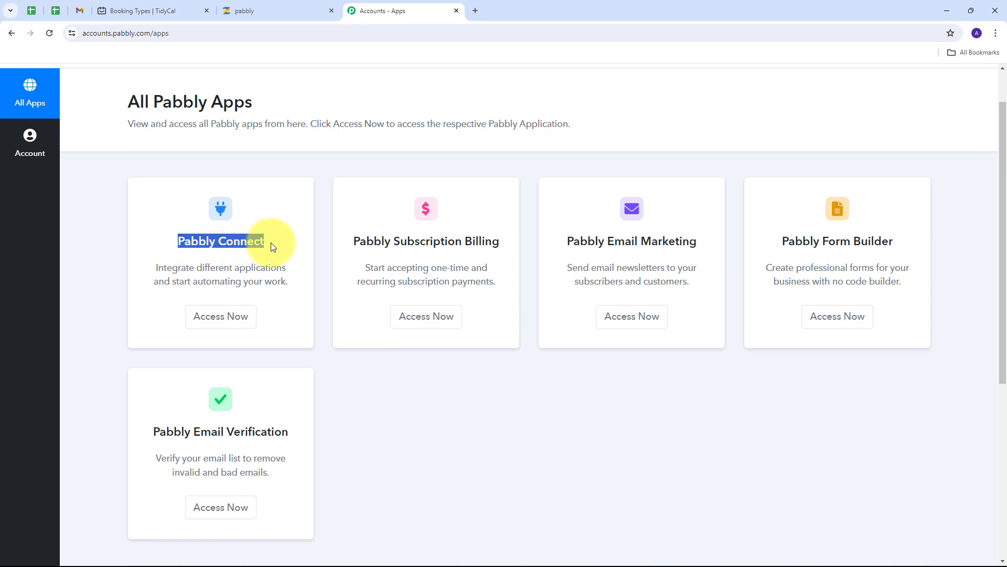
- Launch Pabbly Connect from the apps list, showing 2979 of 3000 tasks remaining
left_click(223, 323)
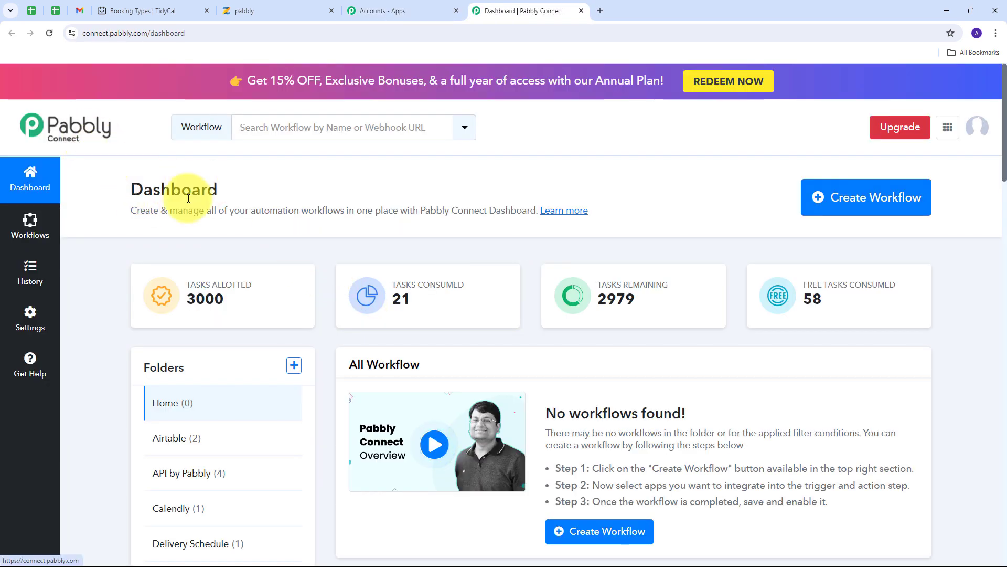
scroll(385, 253, "down", 1)
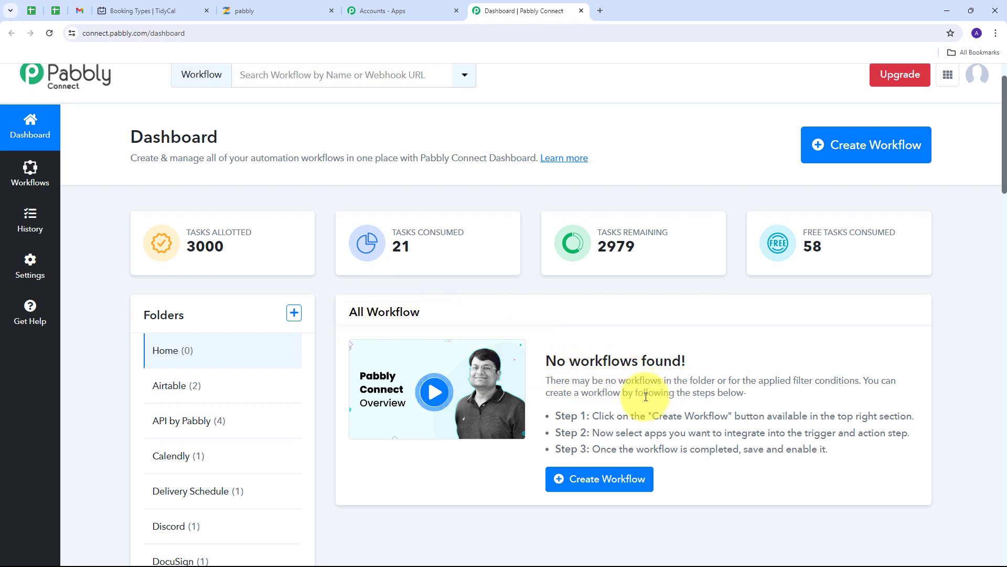
scroll(640, 408, "up", 1)
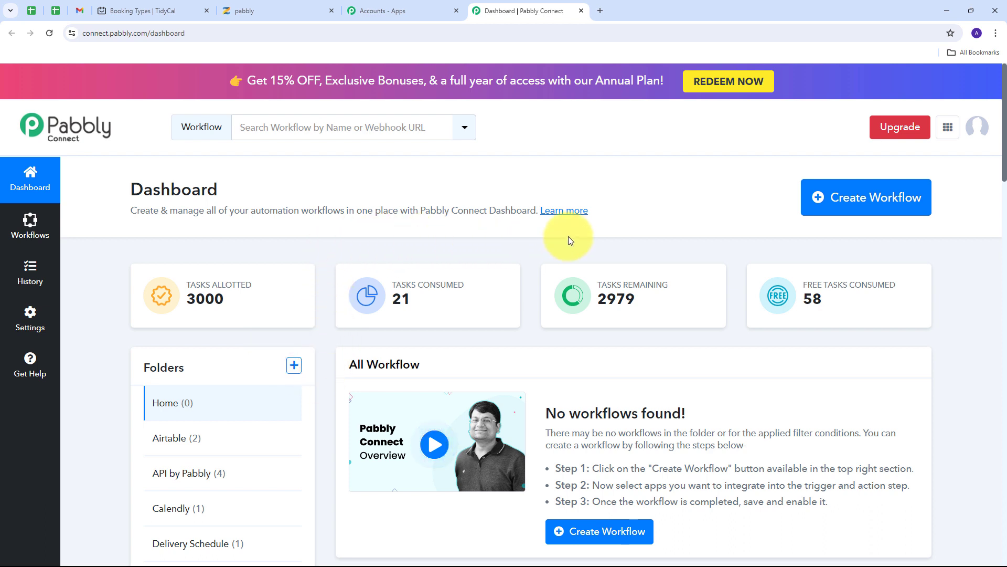
- Create a workflow named 'Subscribe Zenler Funnel from Tidycal Booking' in the Home folder
left_click(834, 210)
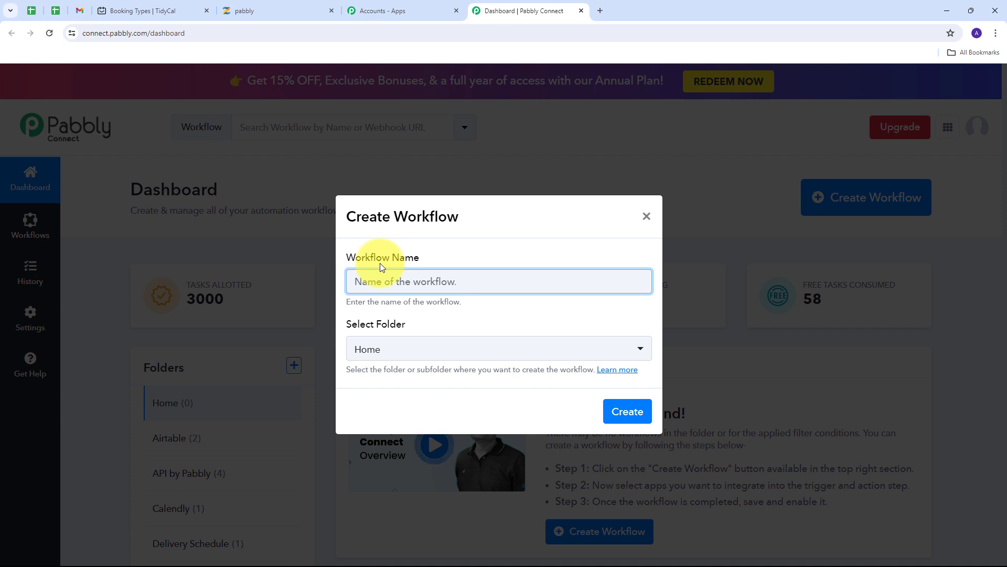
type("Subscribe Zenler Funnel from Tidycal Booking")
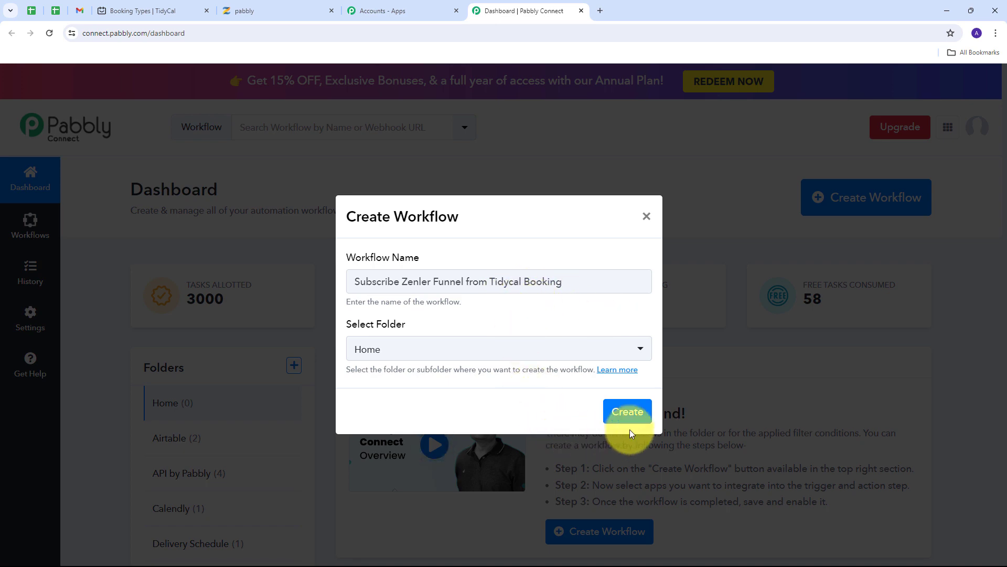
left_click(627, 414)
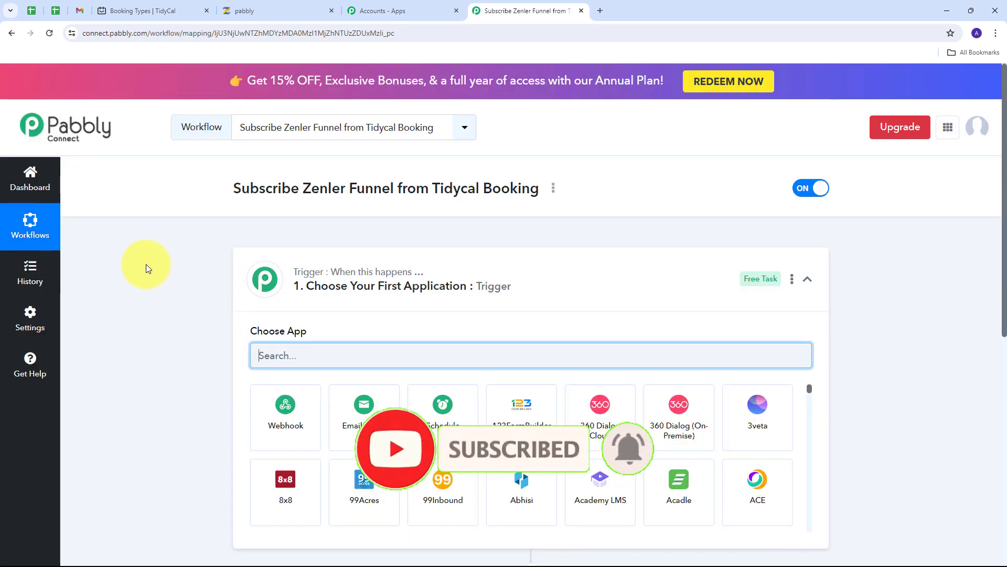
- Set the workflow trigger to the Tidycal app with the New Booking event
scroll(155, 248, "down", 3)
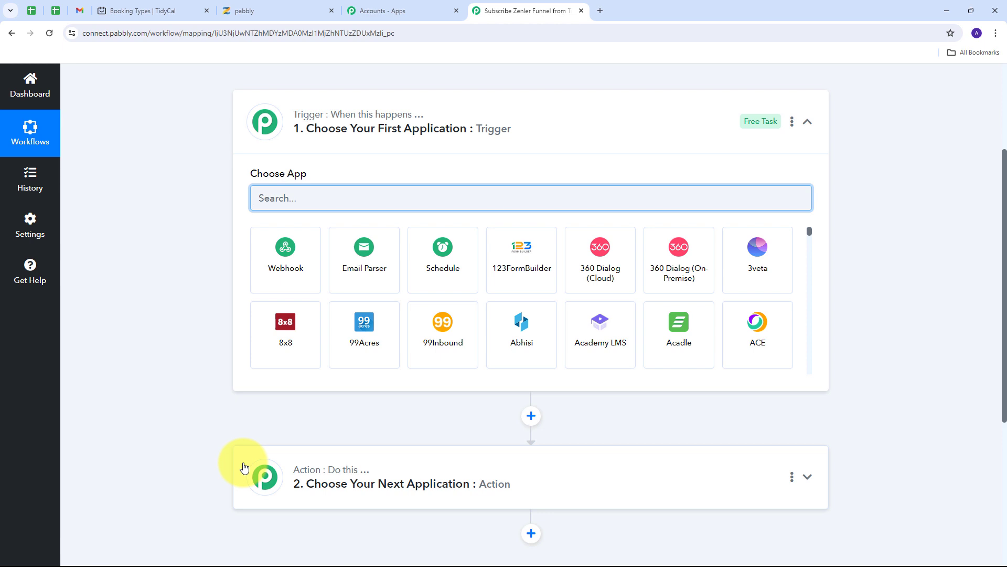
mouse_move(302, 121)
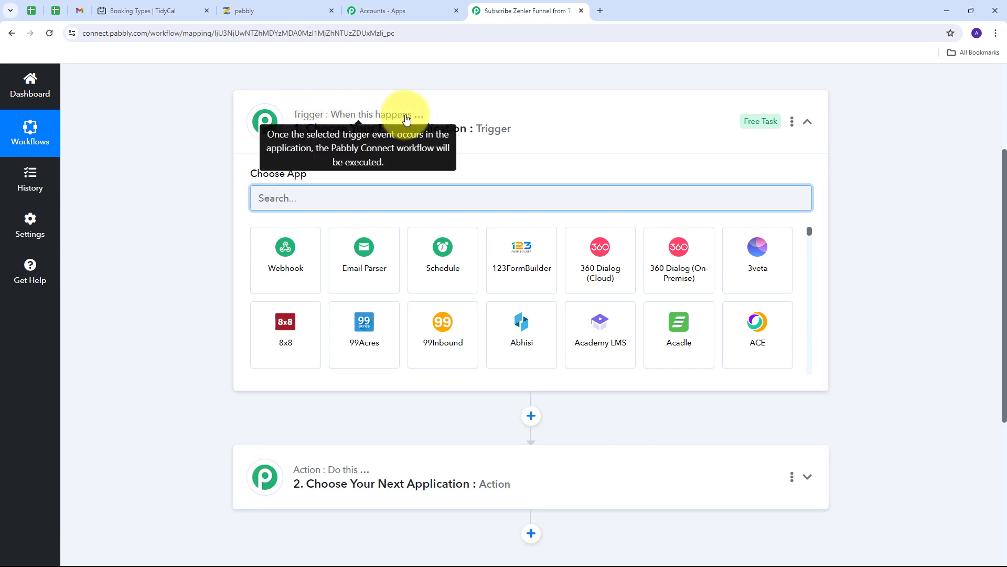
mouse_move(330, 474)
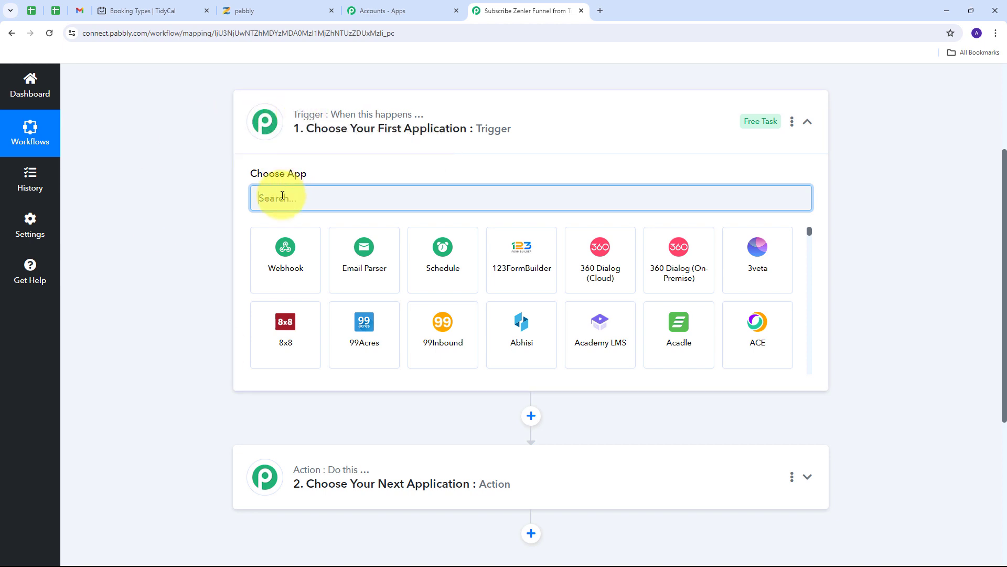
type("tidycal")
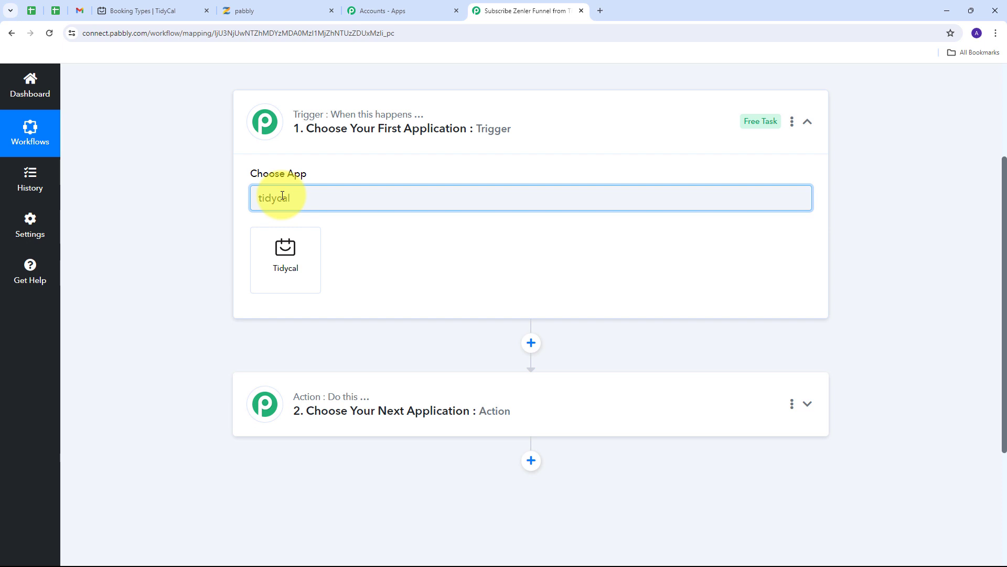
left_click(297, 249)
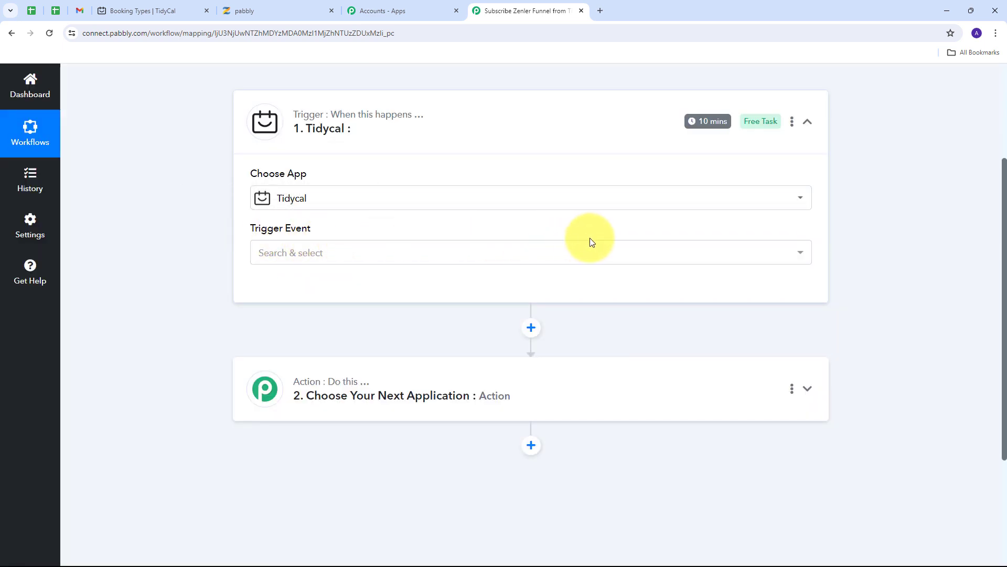
left_click(538, 253)
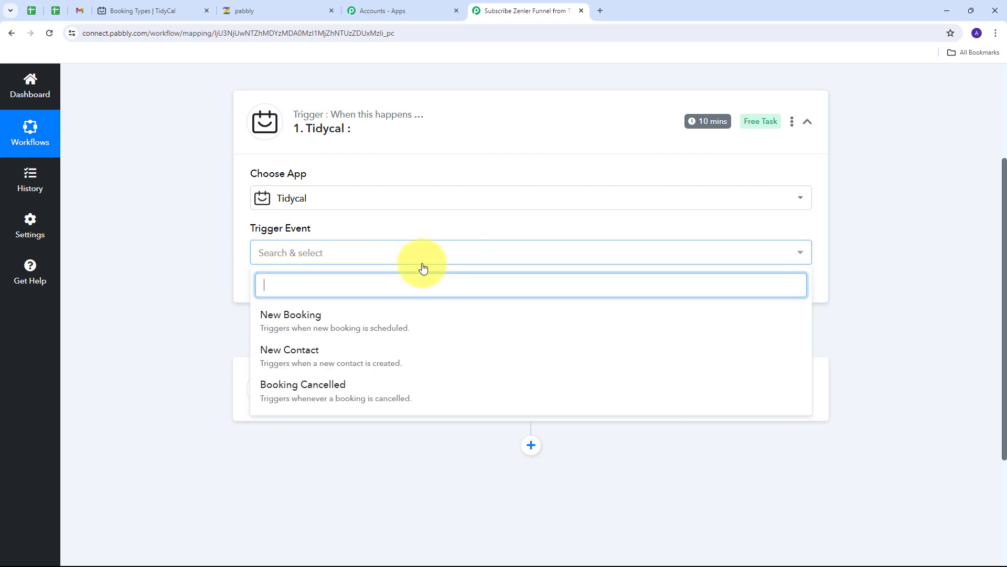
left_click(318, 323)
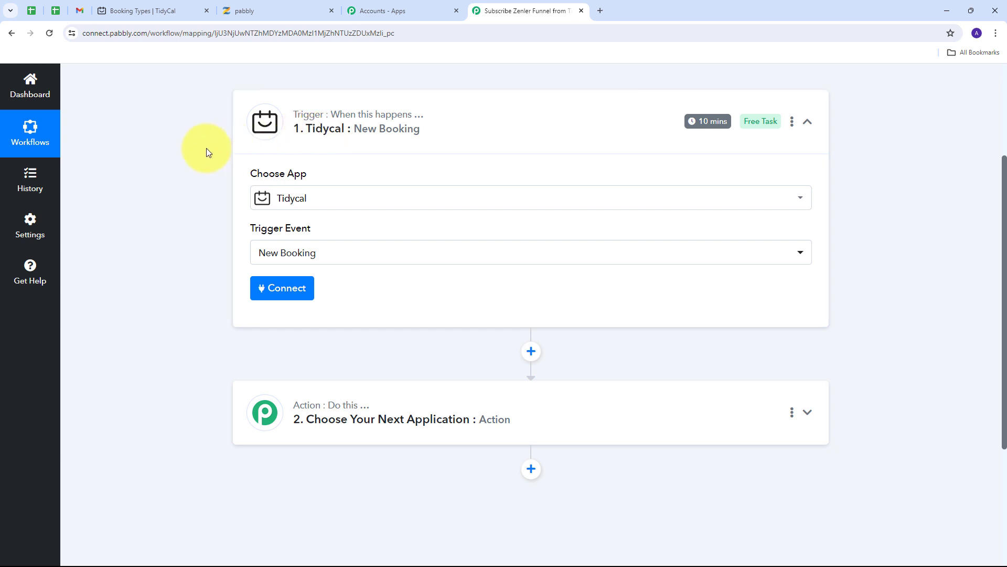
- Add and authorize a new TidyCal connection for the trigger, then return to TidyCal booking types
left_click(269, 289)
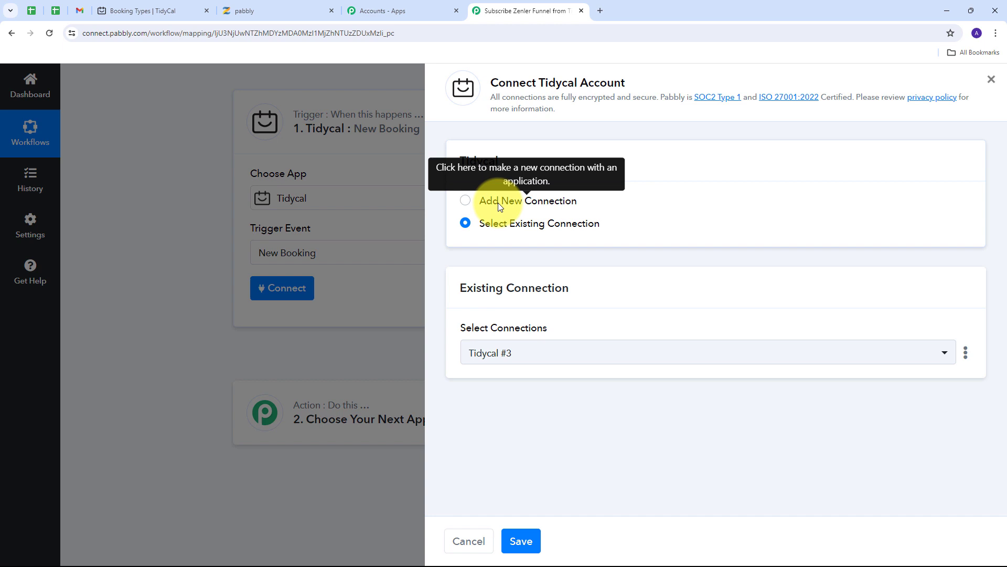
left_click(498, 202)
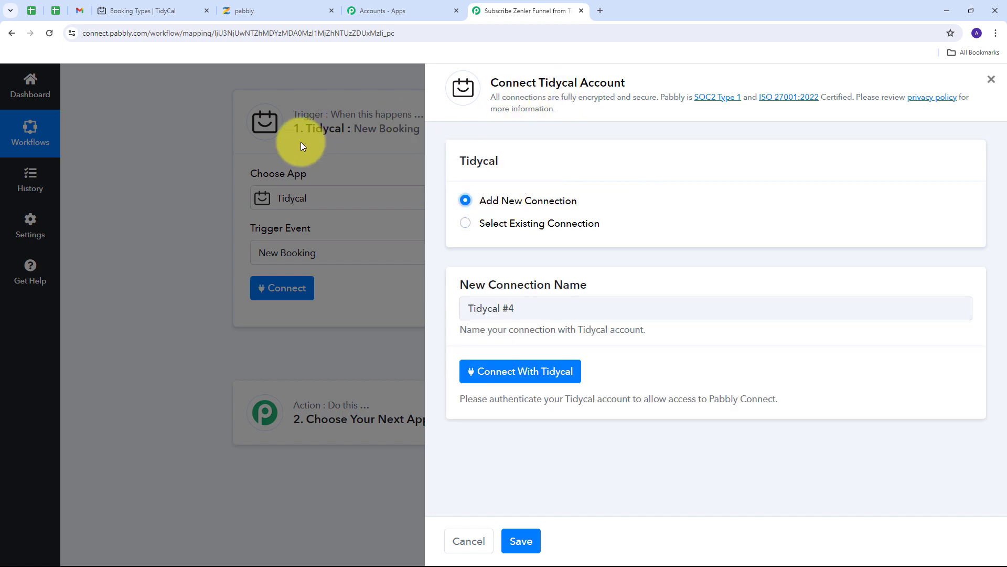
left_click(523, 373)
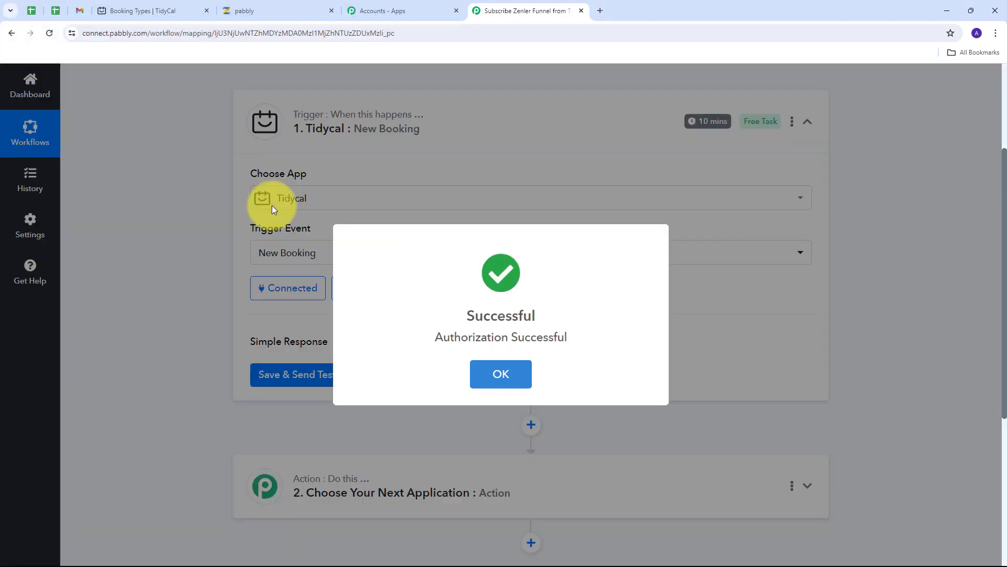
left_click(271, 206)
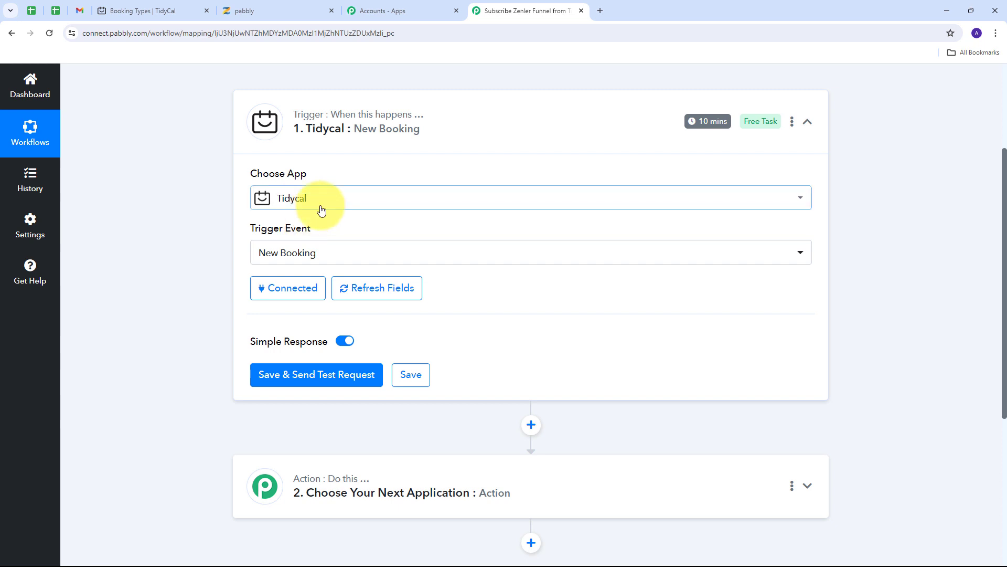
left_click(137, 10)
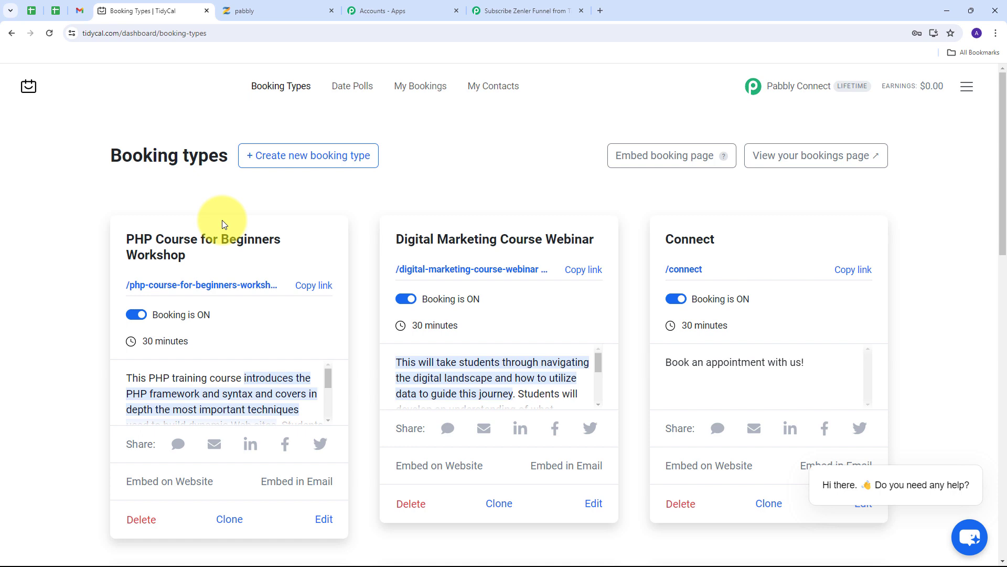
- Copy the public booking link of the Connect booking type in TidyCal
left_click(532, 3)
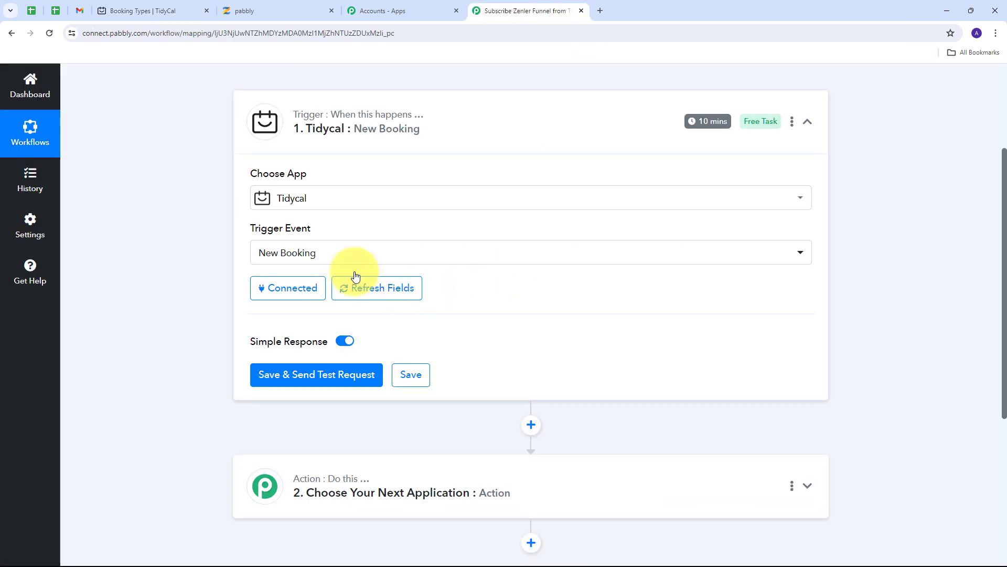
left_click(146, 11)
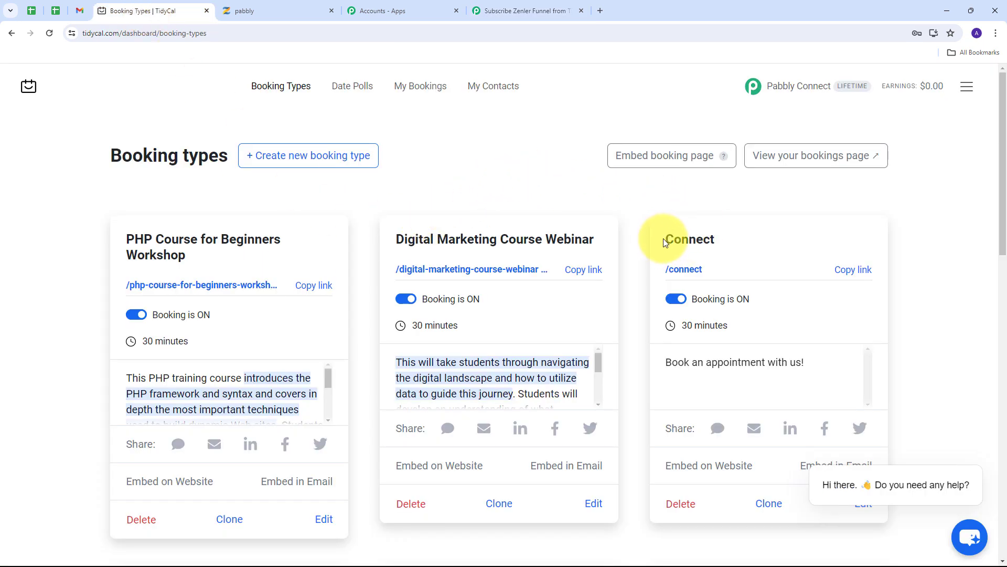
left_click_drag(663, 238, 723, 241)
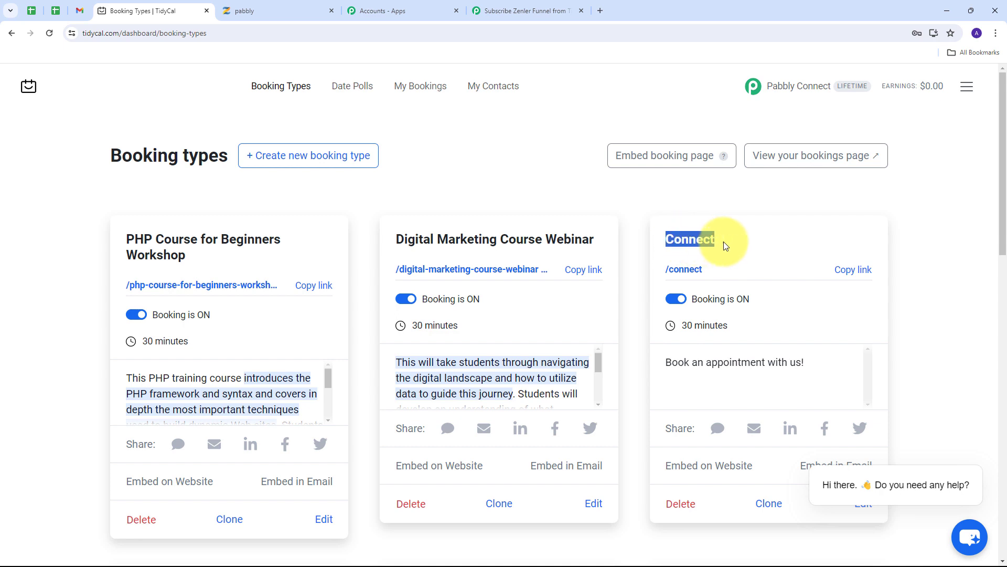
left_click(691, 246)
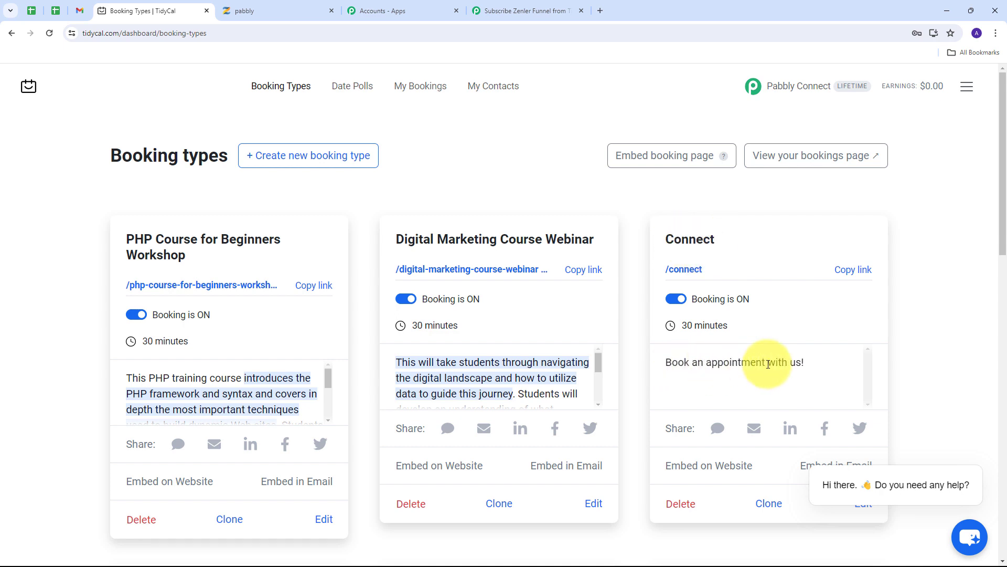
left_click(855, 270)
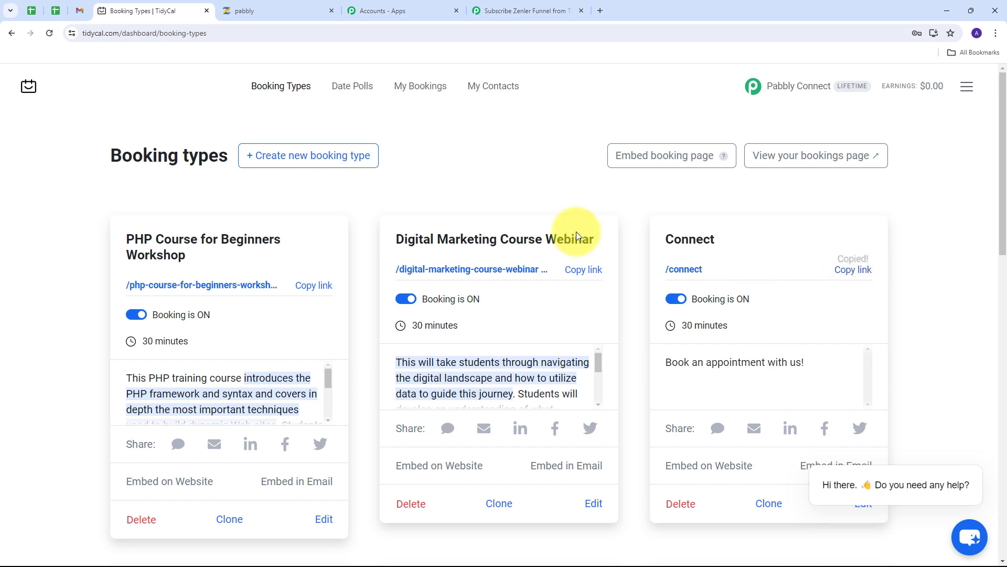
left_click(601, 11)
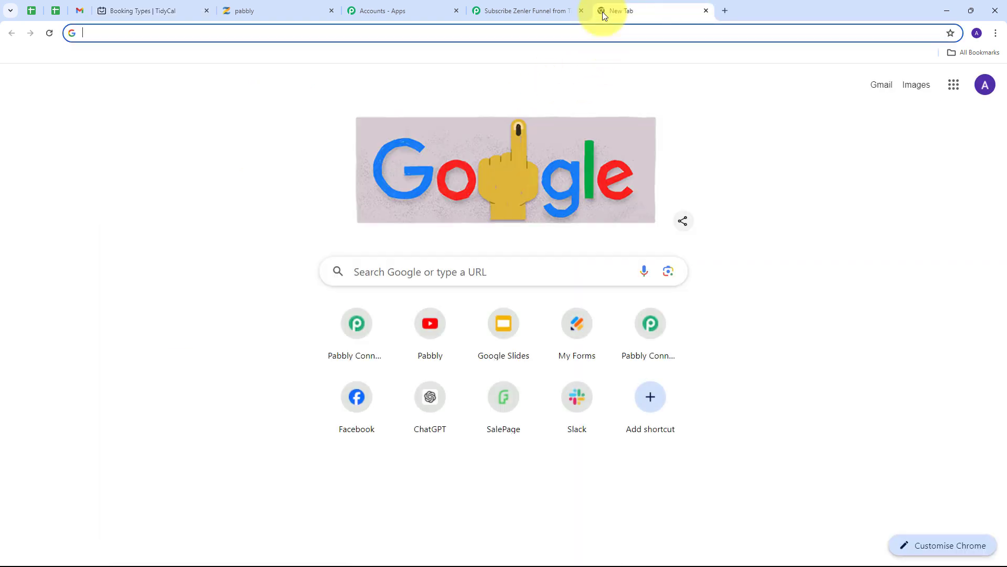
- Open the Connect booking link and pick the 2:00 pm slot on Monday, May 20th
key("ctrl+v")
key("Return")
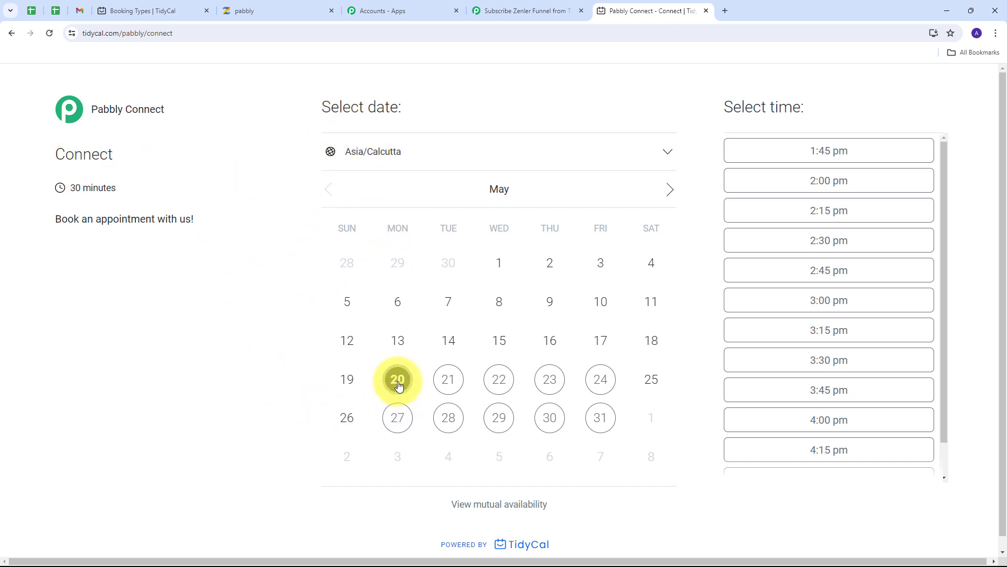
left_click(831, 186)
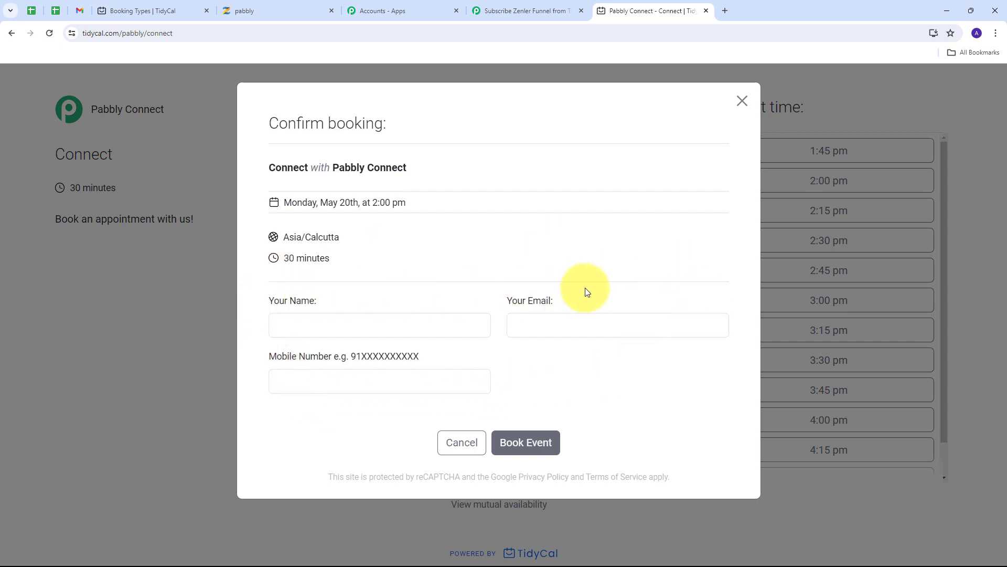
- Fill in the booker's name, email and mobile number, then submit the booking
left_click(293, 327)
key("ctrl+v")
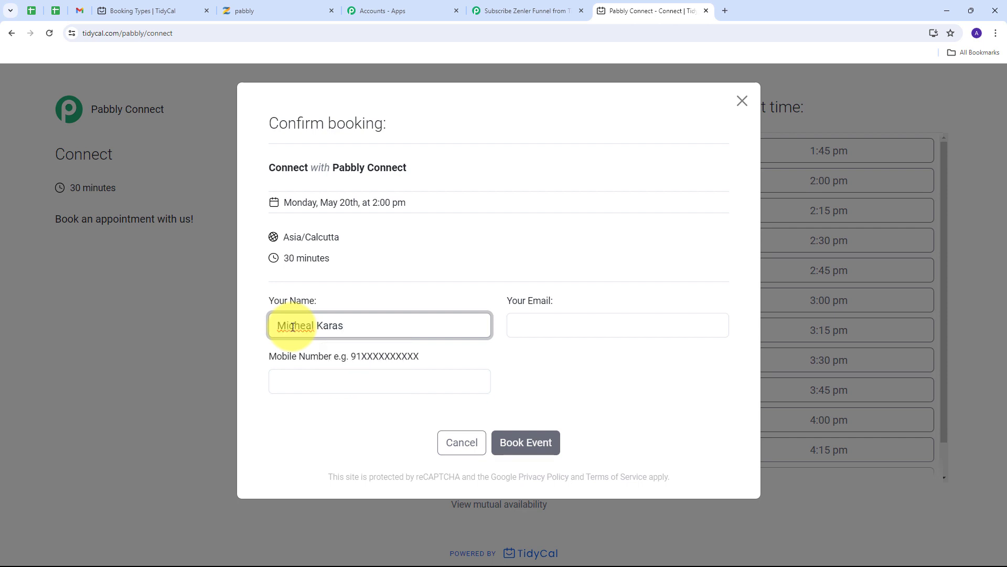
left_click(544, 329)
key("ctrl+v")
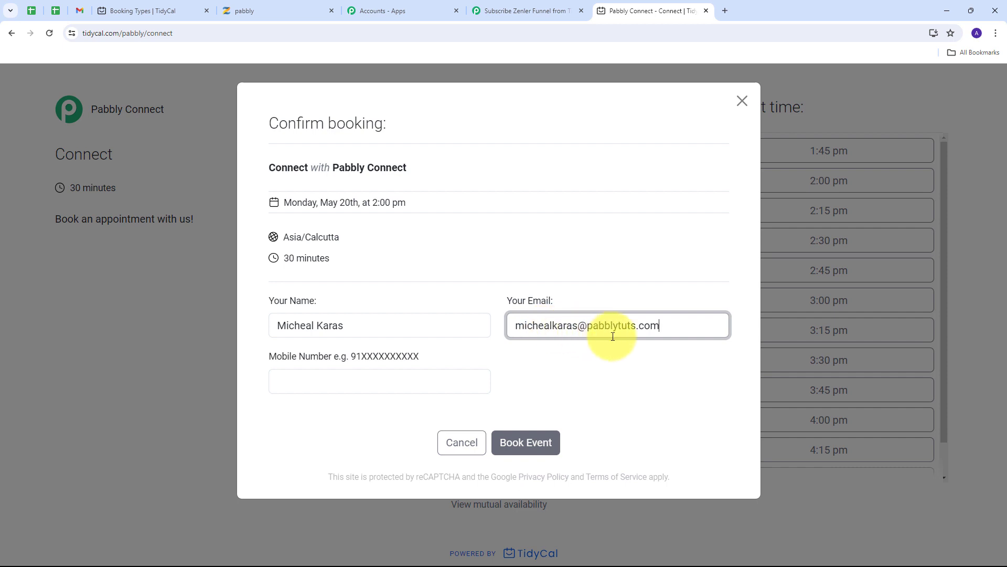
left_click(329, 383)
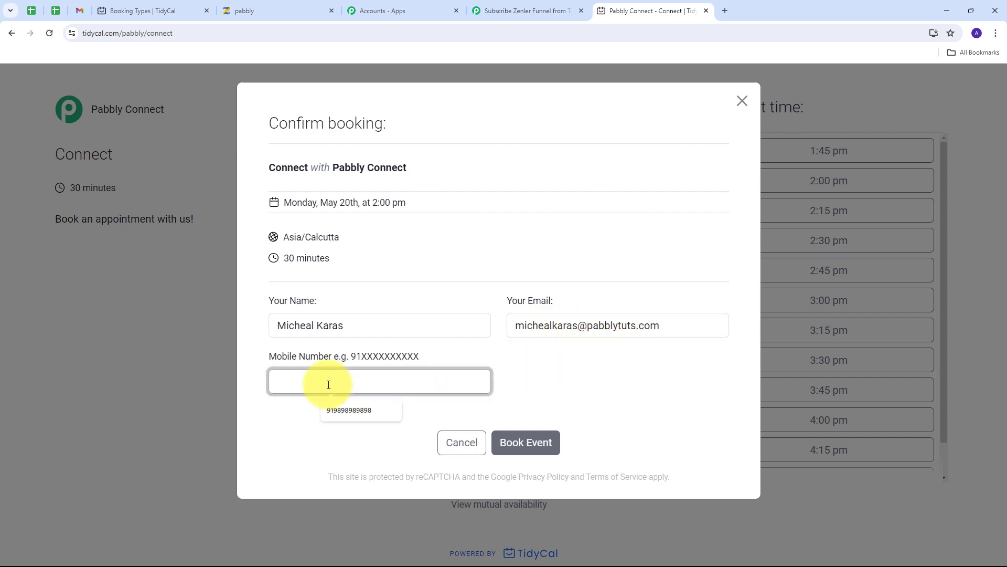
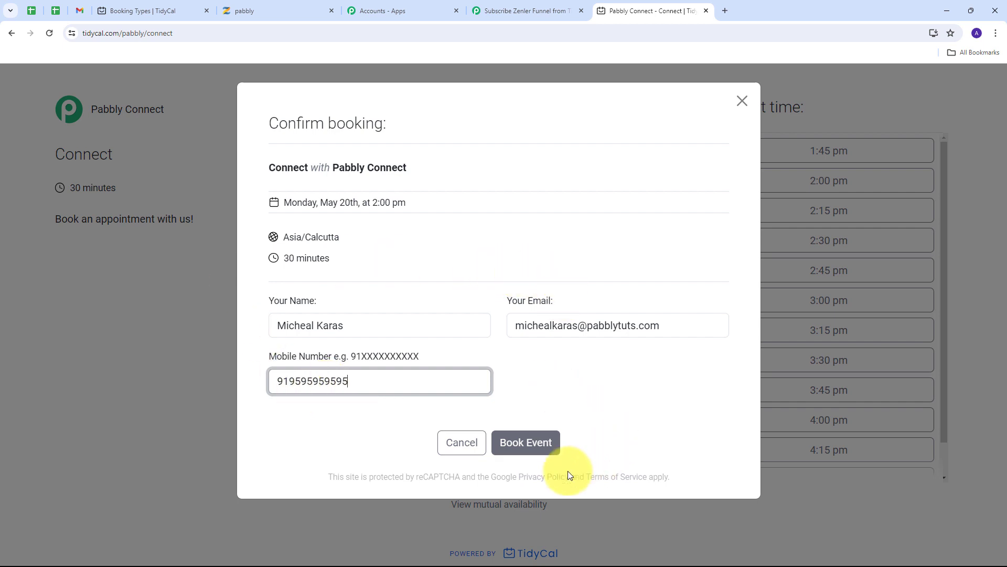
left_click(523, 446)
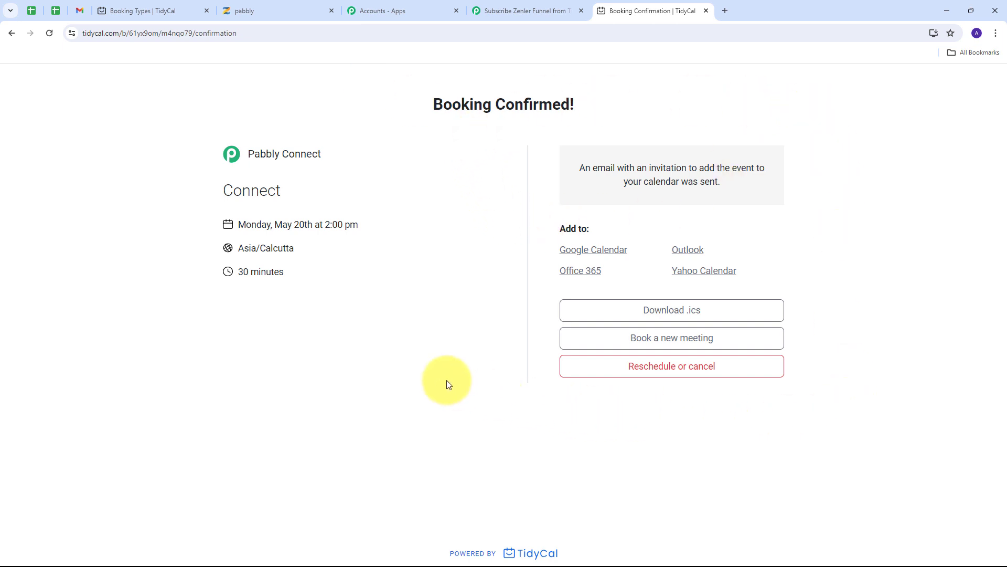
- Send a test request from the TidyCal trigger to capture the new booking as Response A
left_click(512, 9)
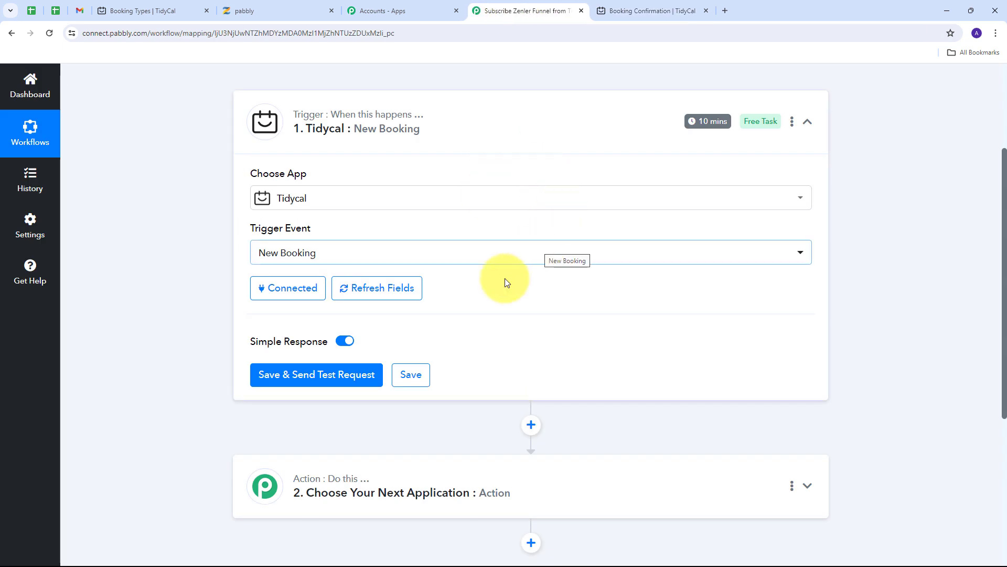
left_click(302, 381)
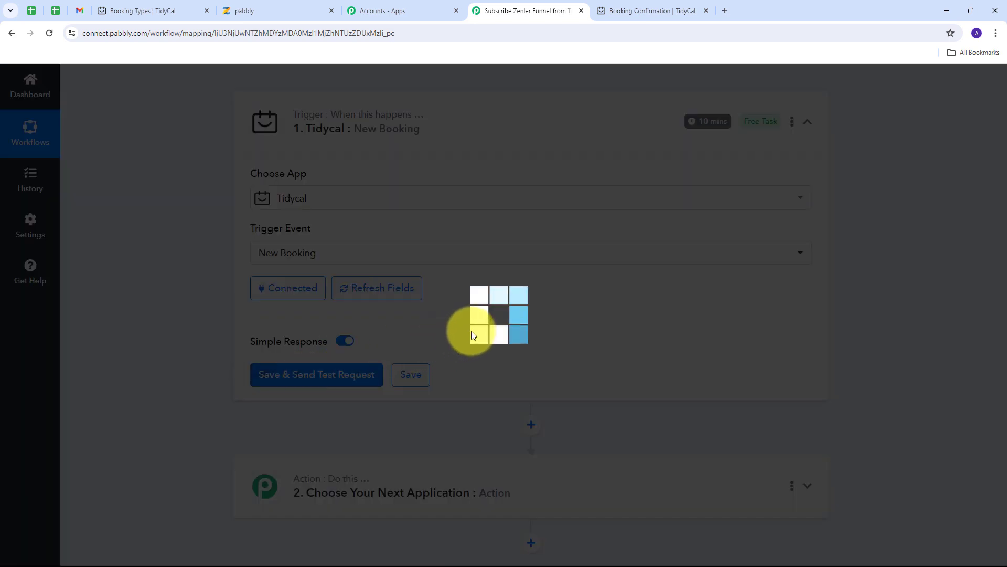
scroll(630, 288, "down", 6)
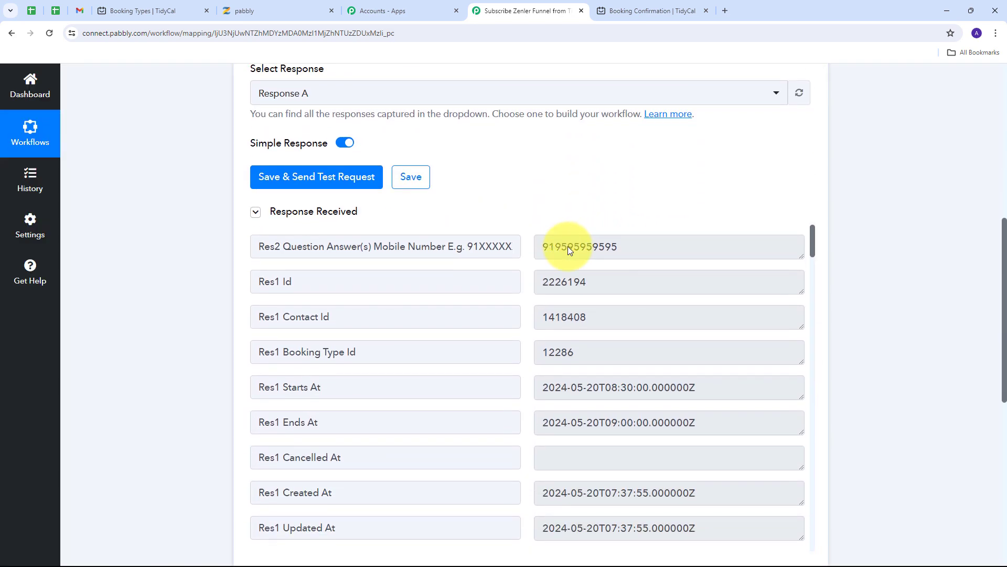
scroll(581, 292, "up", 1)
- Review the received mobile number, contact id and booking end time fields
left_click(572, 269)
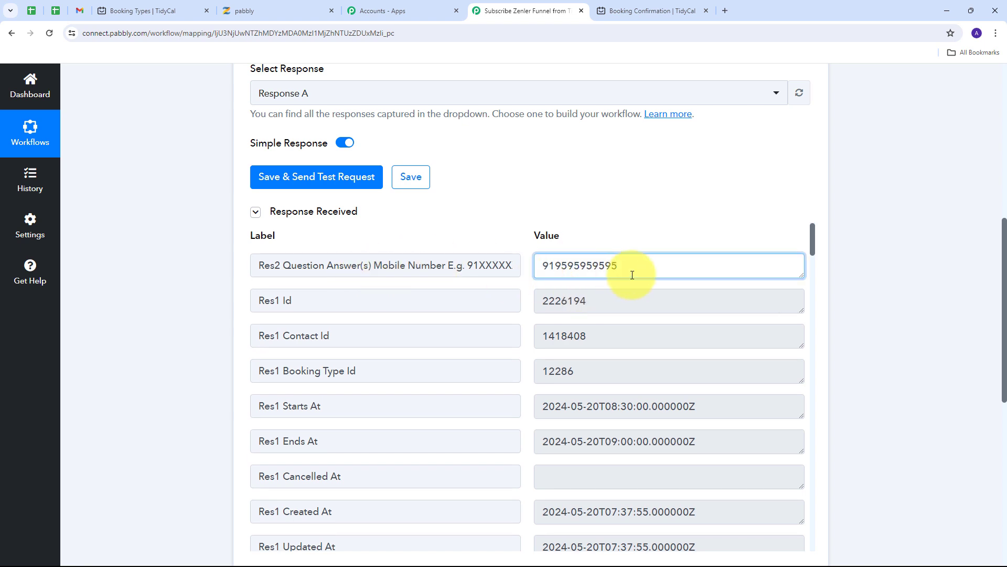
left_click_drag(650, 266, 538, 267)
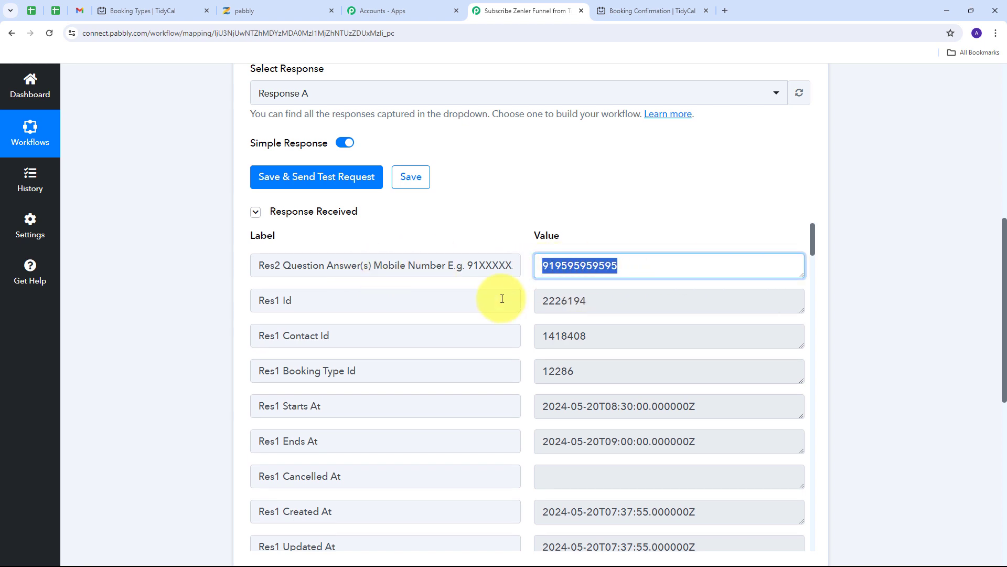
left_click_drag(630, 333, 525, 329)
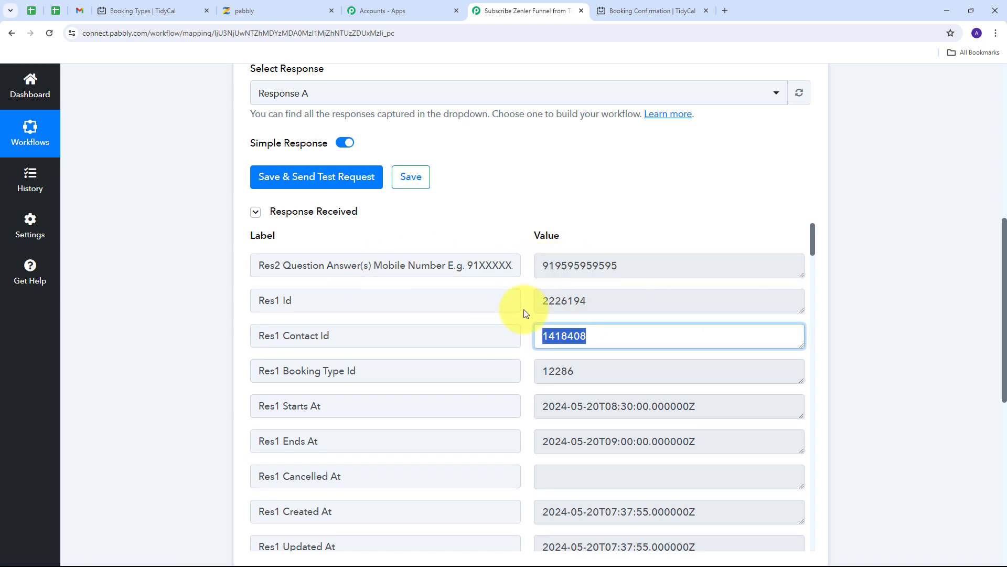
scroll(526, 313, "down", 1)
left_click_drag(792, 353, 378, 376)
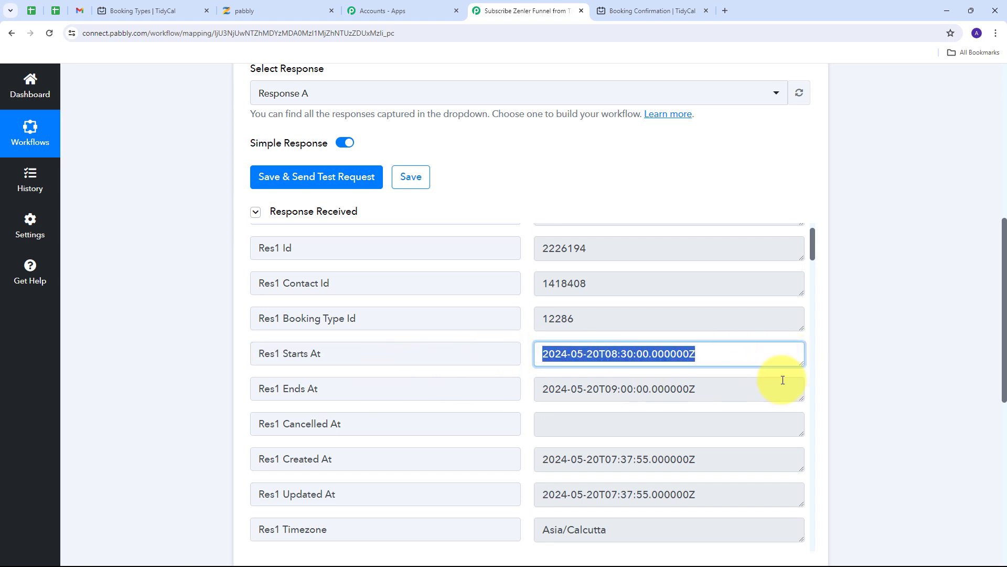
left_click_drag(783, 386, 519, 387)
scroll(486, 334, "down", 5)
- Review the duration, booking type title Connect, booker's name, email and contact ids
left_click(415, 318)
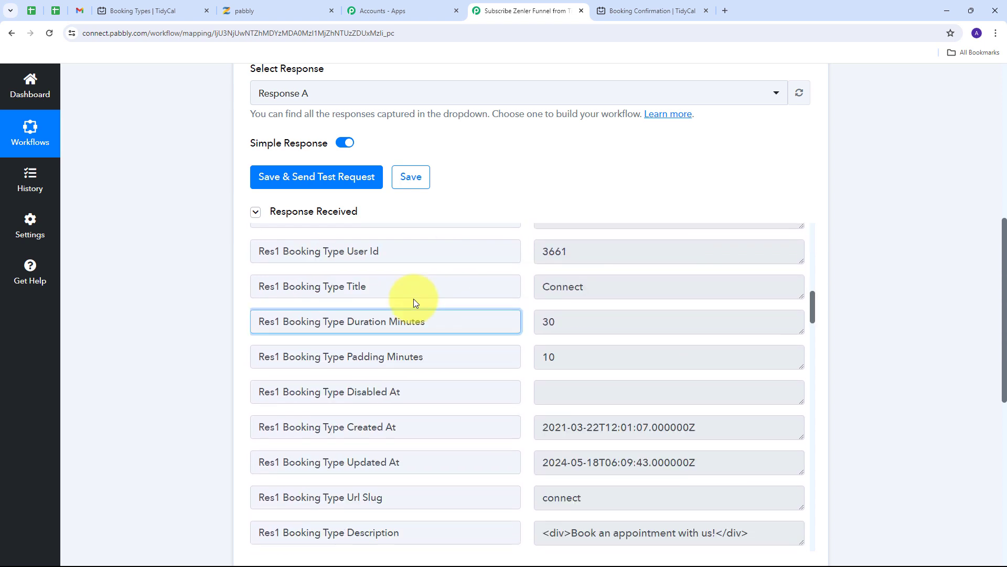
left_click_drag(675, 281, 473, 295)
scroll(513, 296, "down", 10)
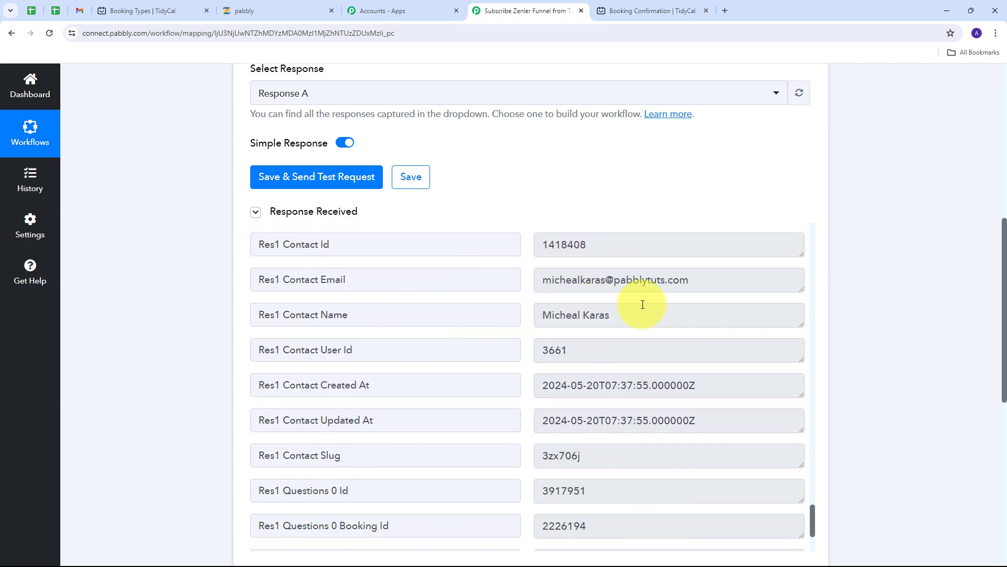
left_click_drag(650, 315, 518, 326)
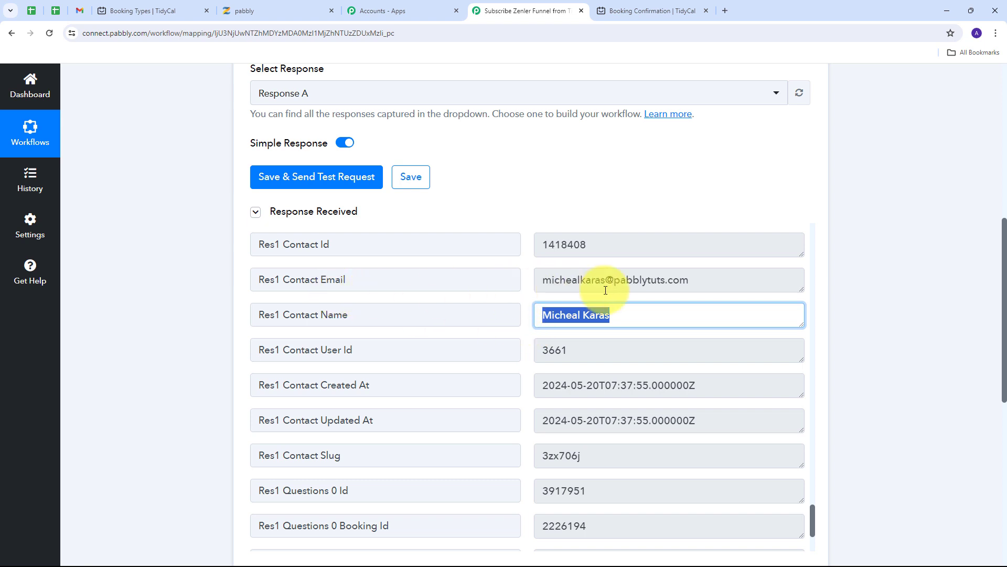
left_click_drag(729, 277, 490, 285)
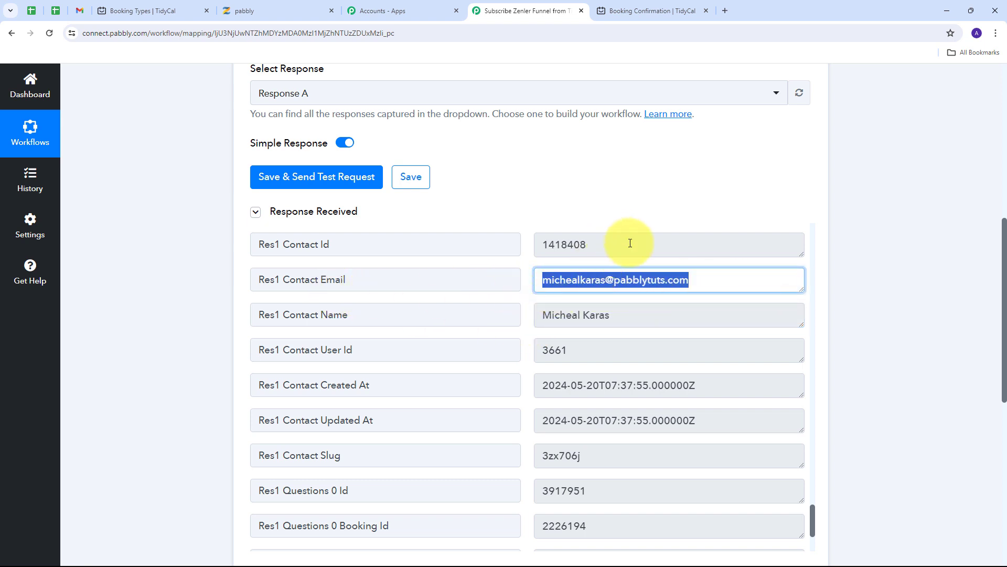
left_click_drag(636, 242, 526, 243)
left_click_drag(582, 348, 513, 348)
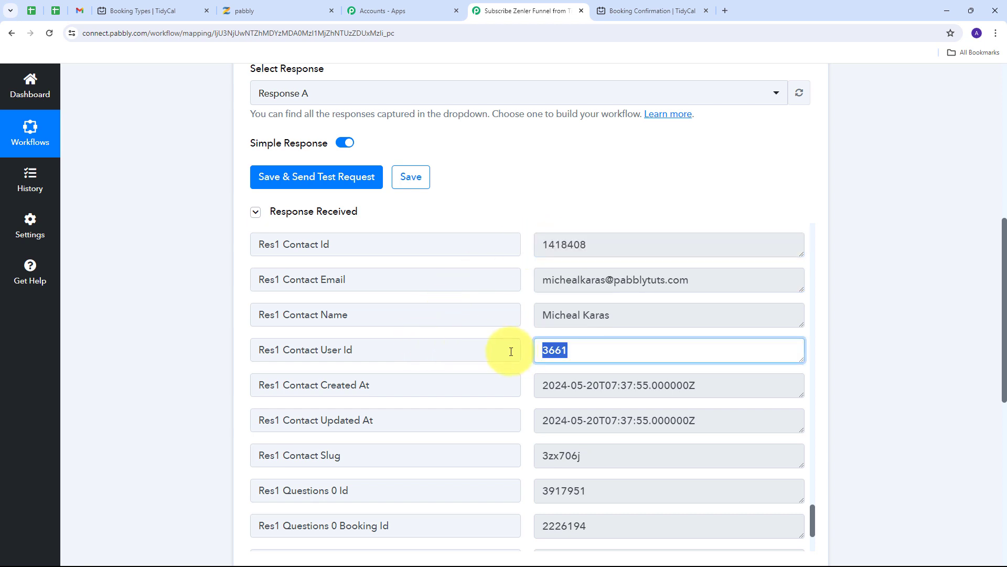
left_click(520, 321)
scroll(523, 326, "up", 2)
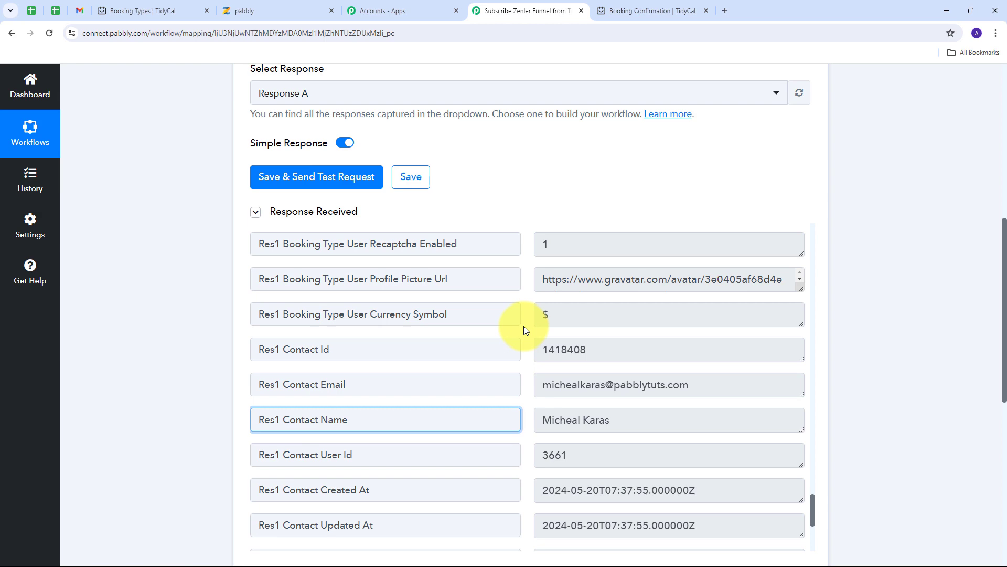
scroll(523, 326, "up", 4)
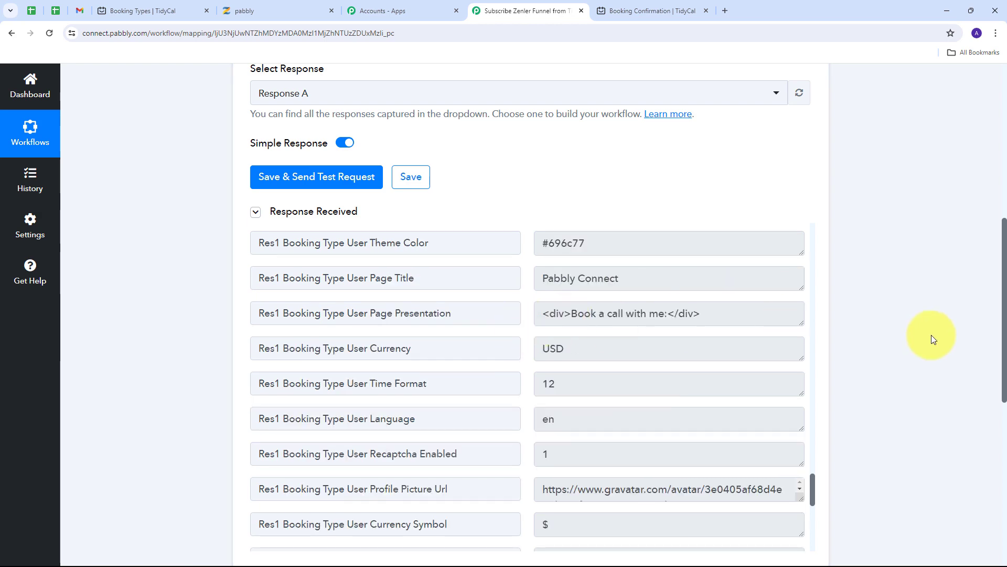
scroll(928, 337, "up", 8)
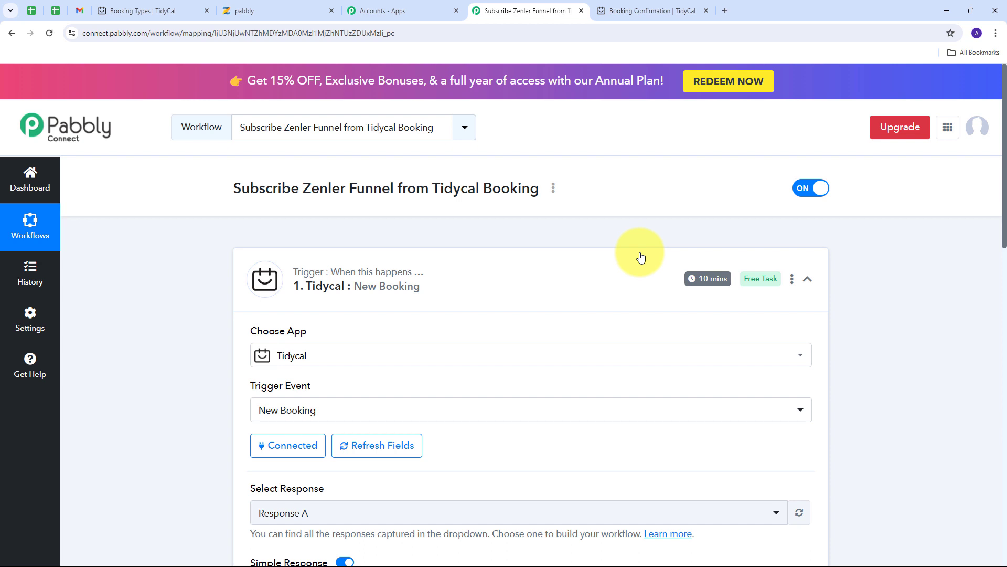
mouse_move(706, 282)
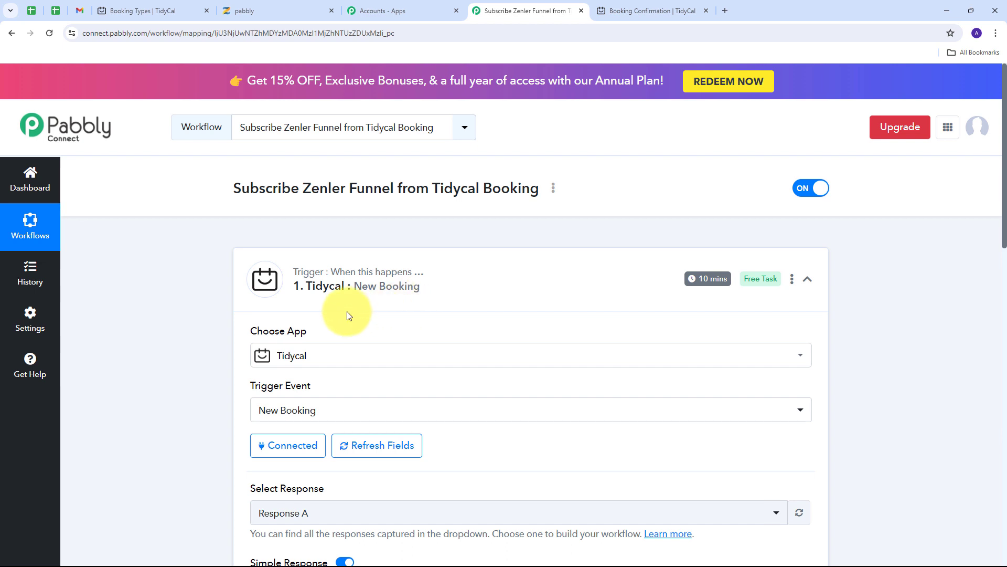
scroll(503, 262, "down", 8)
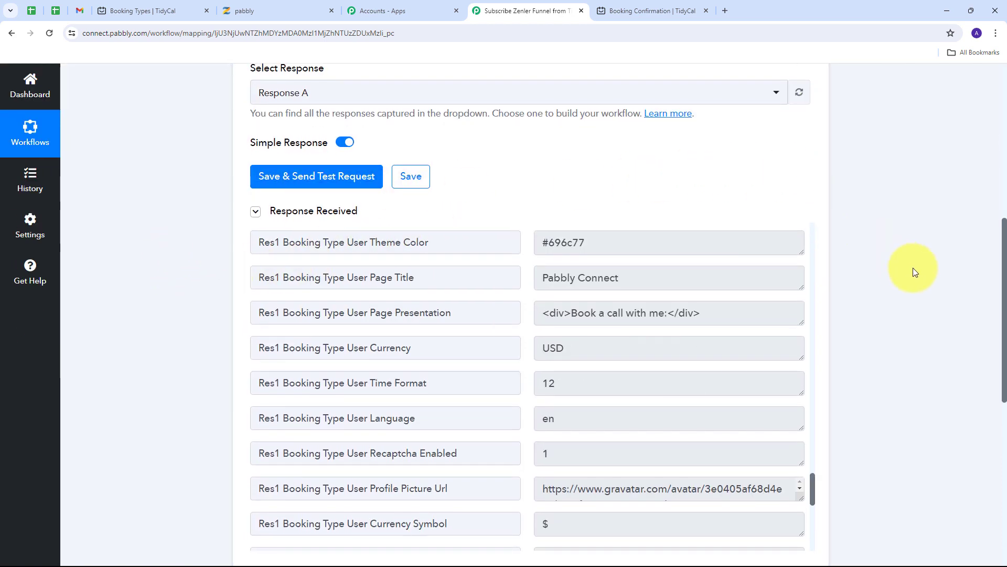
scroll(913, 267, "down", 3)
scroll(546, 278, "down", 3)
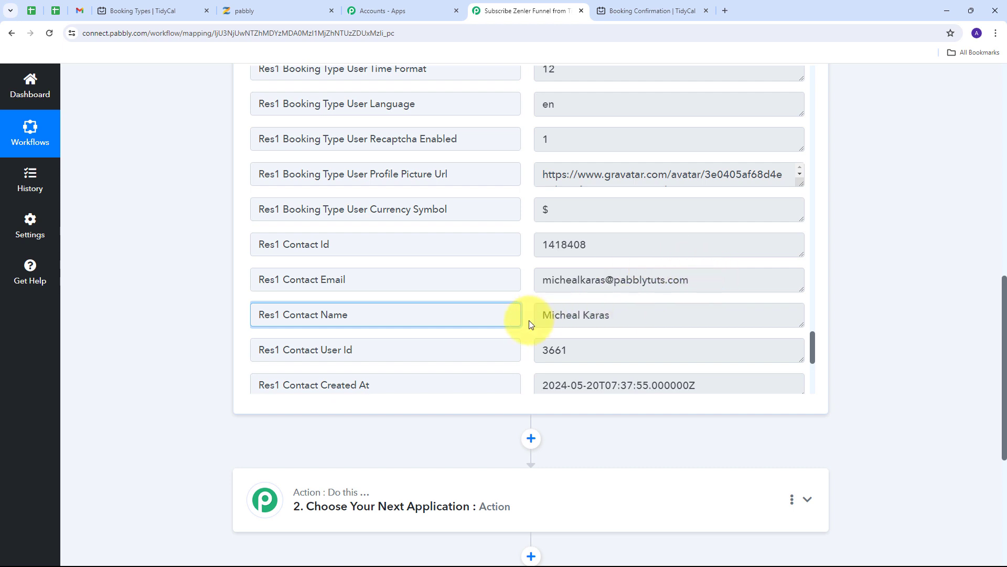
scroll(905, 277, "down", 4)
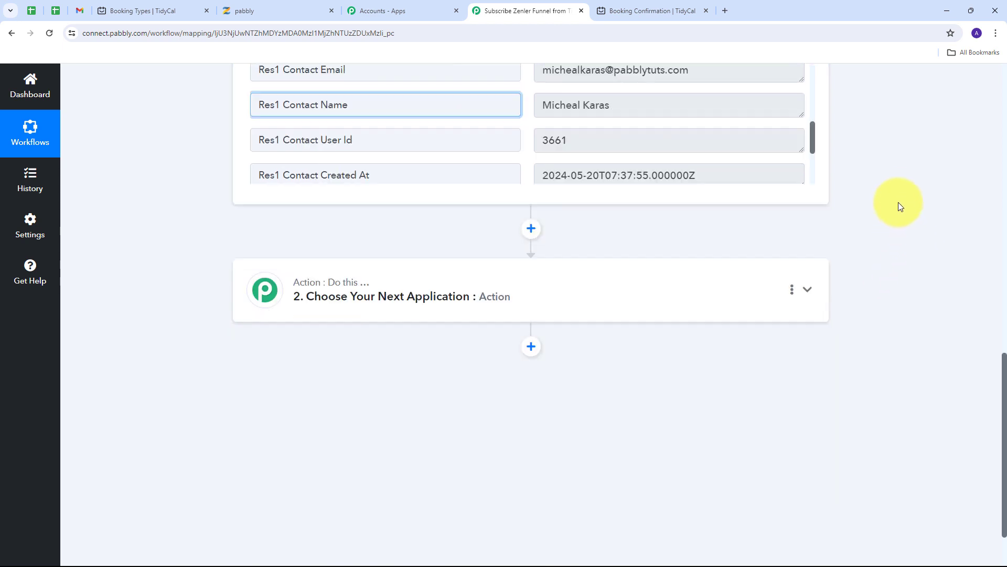
- Set the second step to the Zenler app with the Subscribe To Funnel action event
left_click(807, 290)
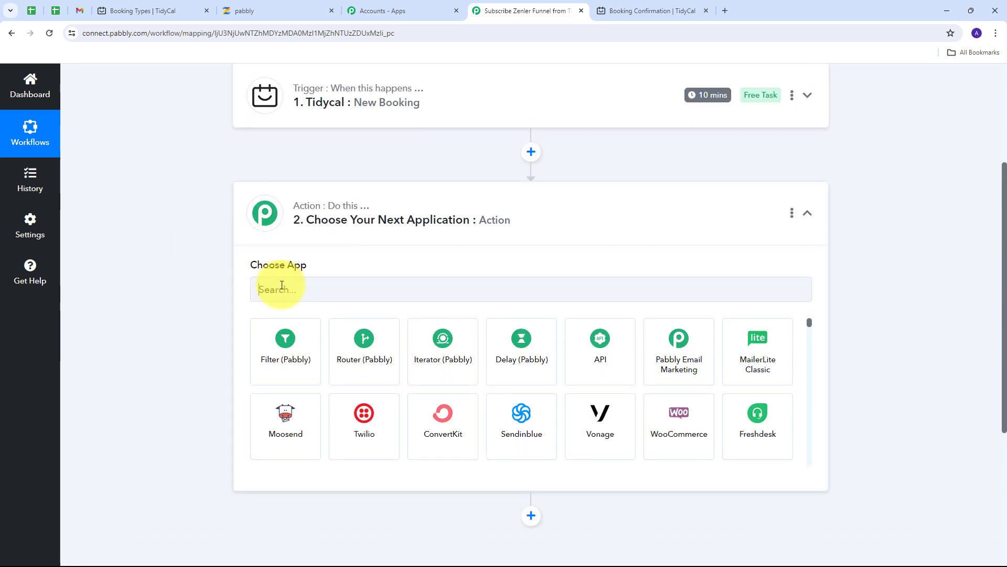
left_click(282, 285)
type("Z")
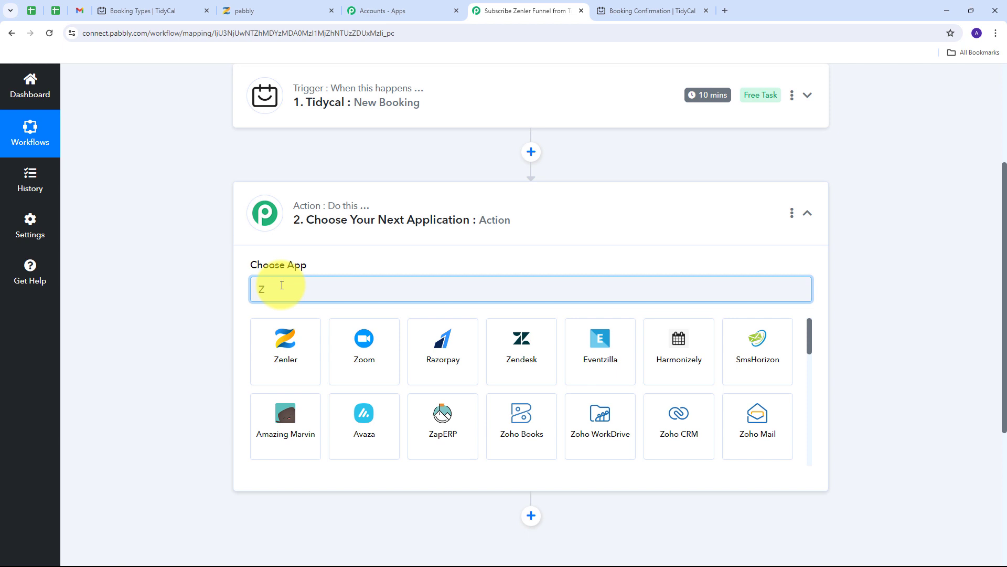
type("enler")
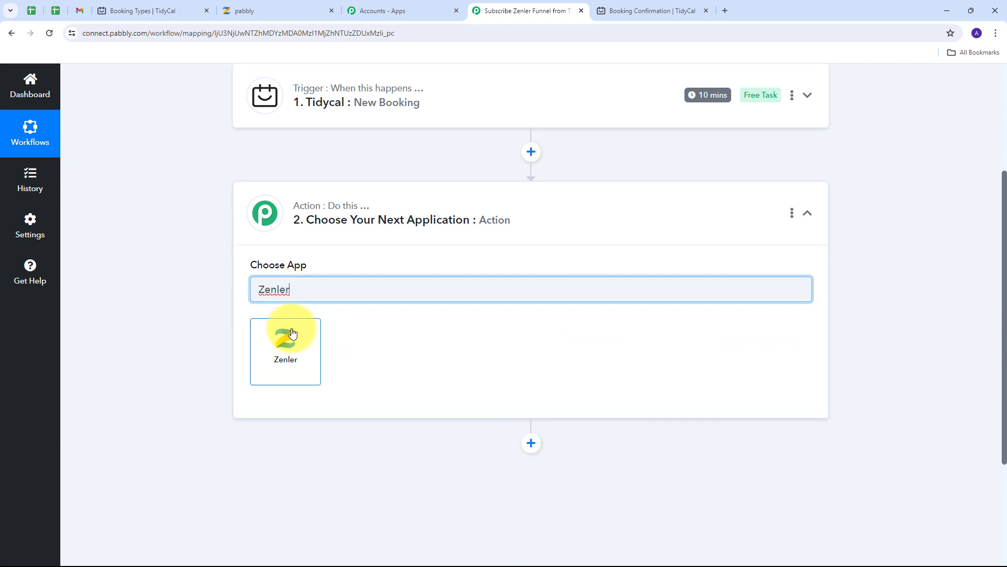
left_click(285, 341)
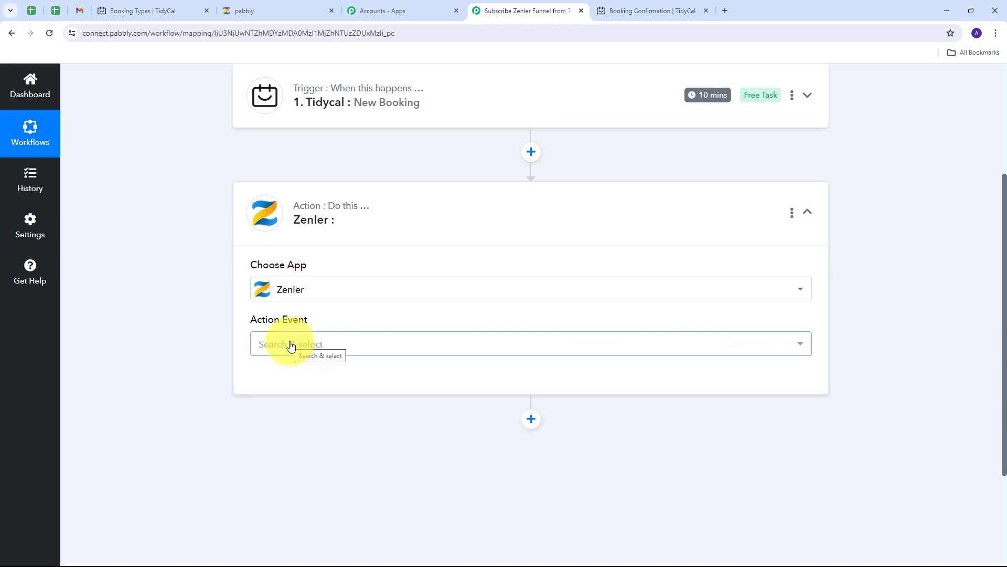
left_click(455, 348)
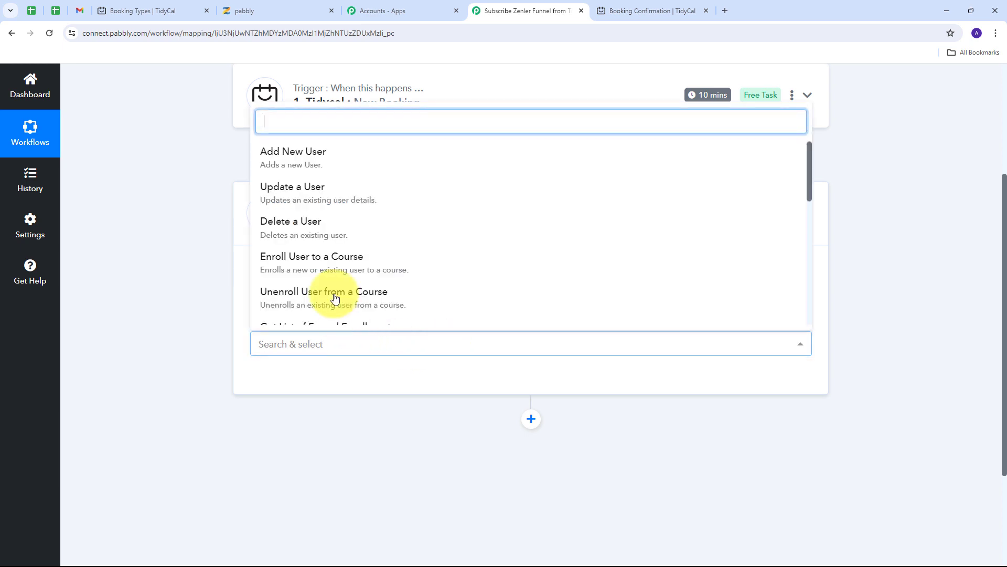
scroll(294, 231, "down", 2)
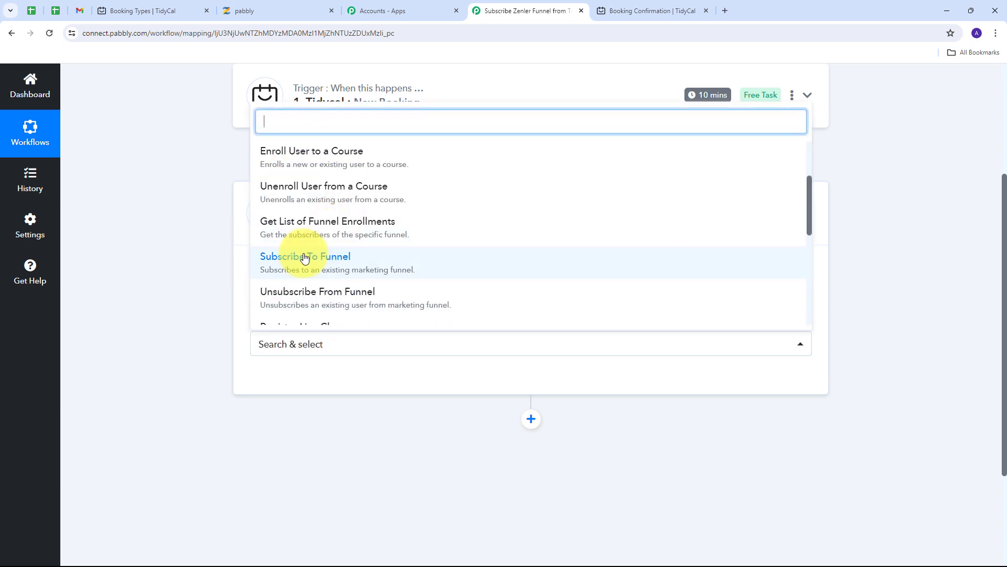
left_click(344, 265)
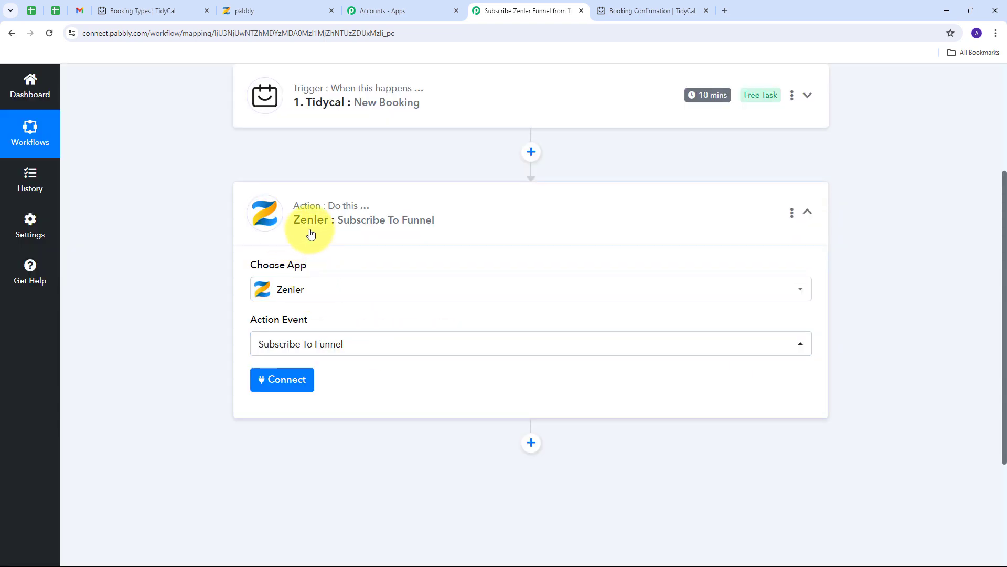
left_click(284, 380)
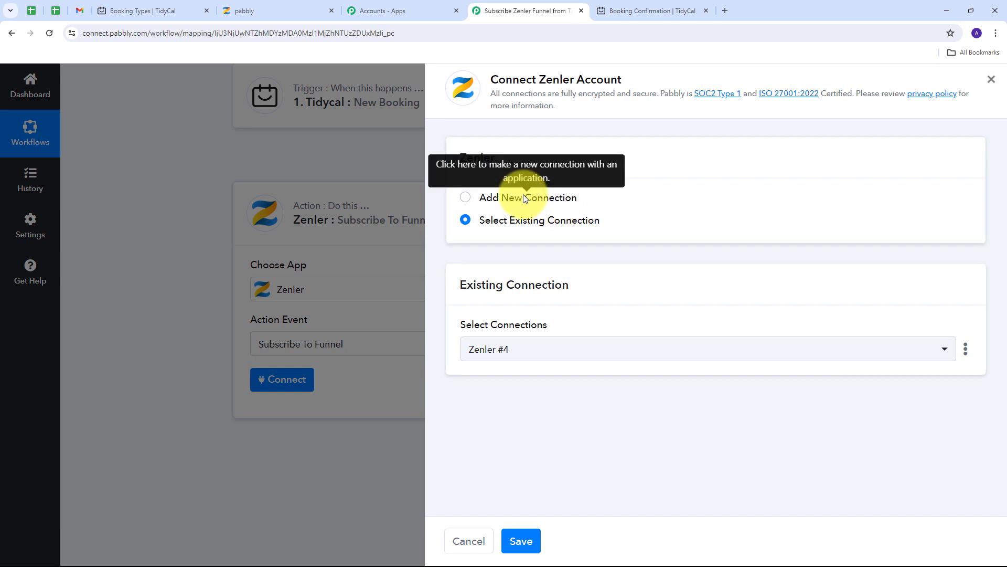
- Add a new Zenler connection needing API Key and School/Account, then go to the Zenler admin tab
left_click(521, 196)
scroll(514, 247, "down", 1)
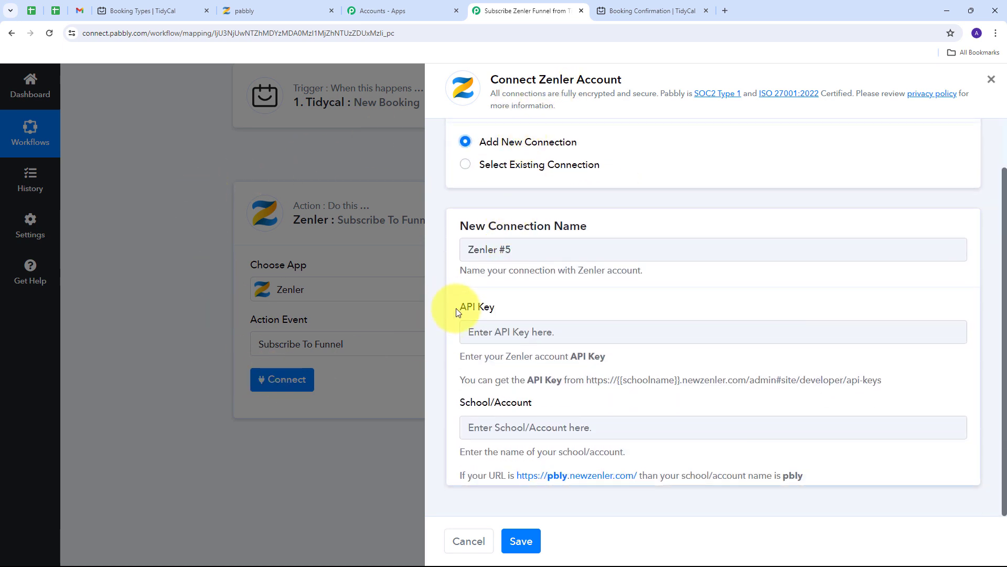
left_click_drag(456, 308, 496, 307)
left_click_drag(452, 405, 551, 407)
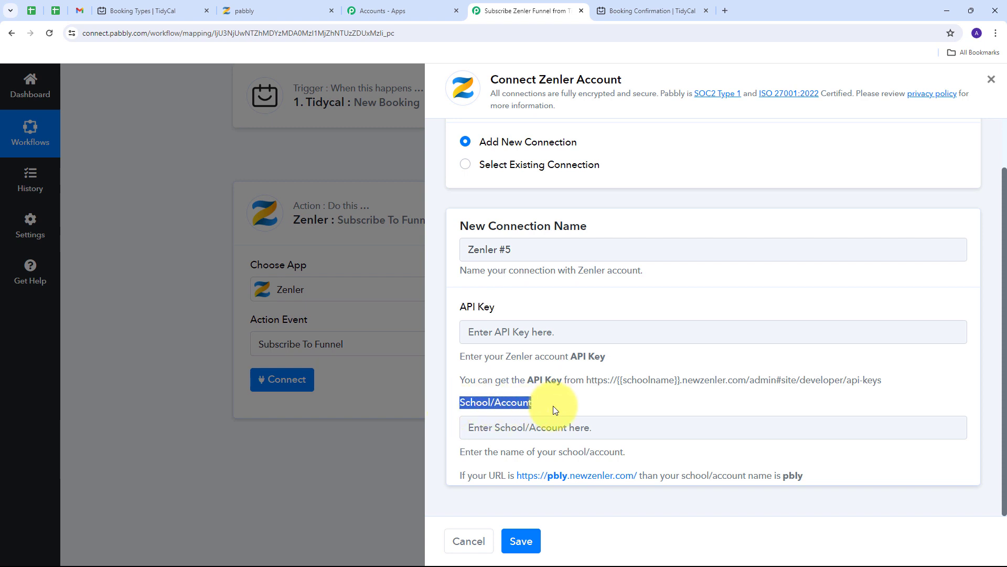
left_click(487, 331)
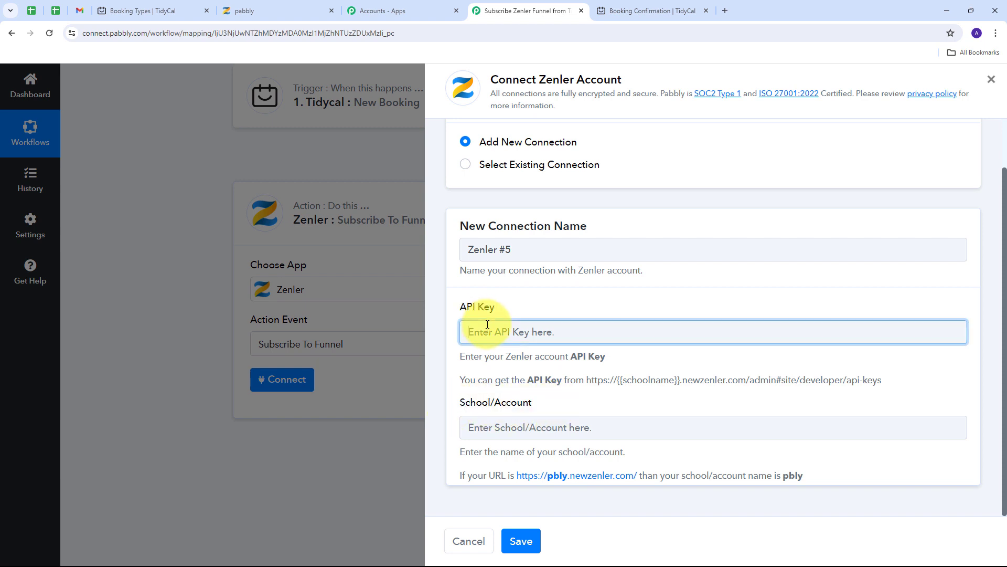
left_click(251, 9)
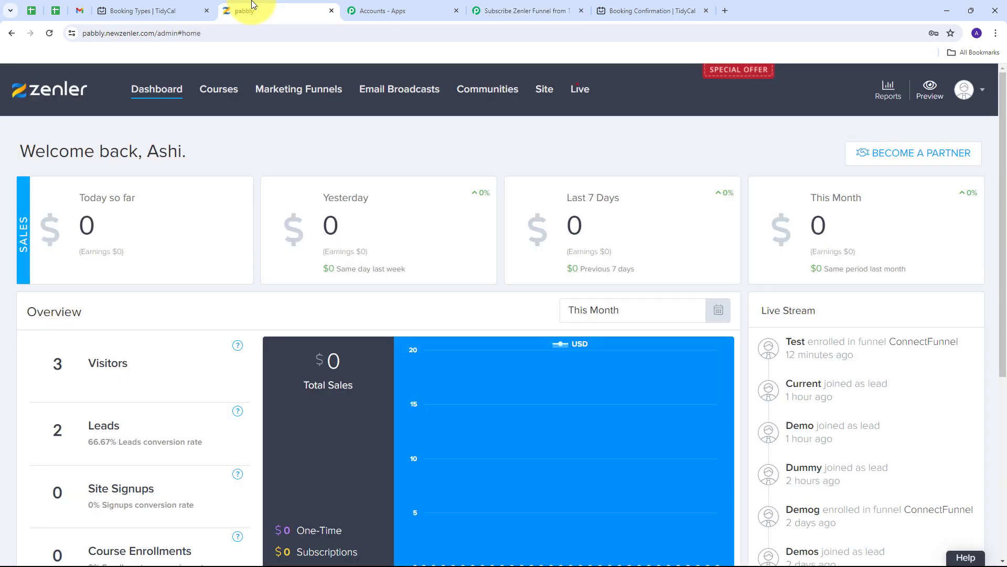
- Select the site's API key on Zenler's Settings > Developers > API Key page to copy it
left_click(964, 89)
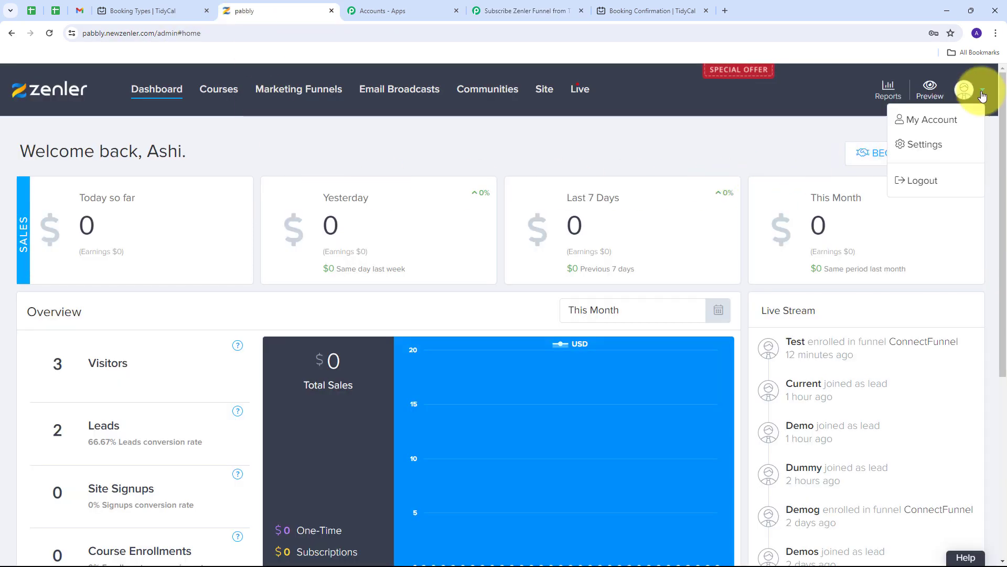
left_click(926, 142)
scroll(89, 342, "down", 5)
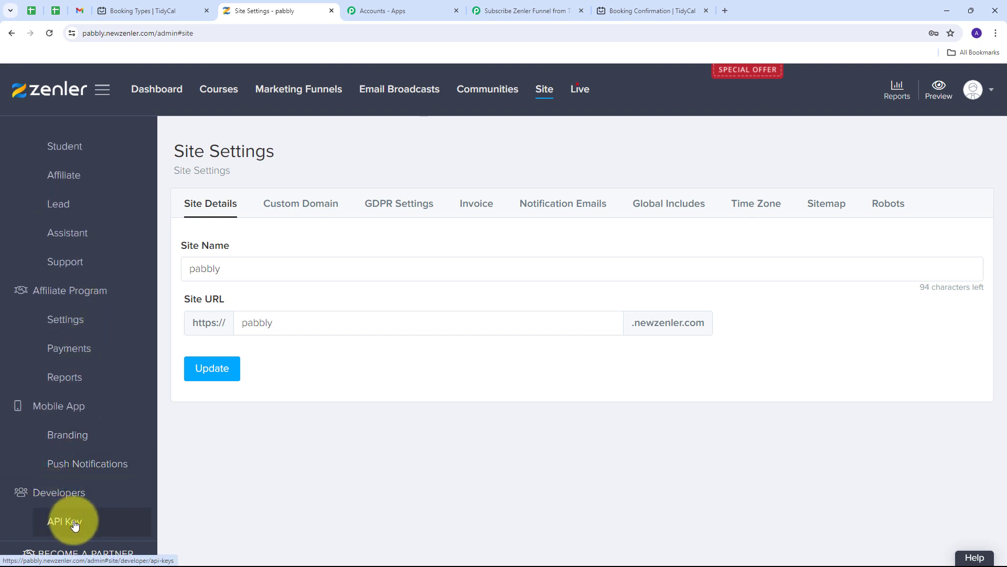
left_click(75, 522)
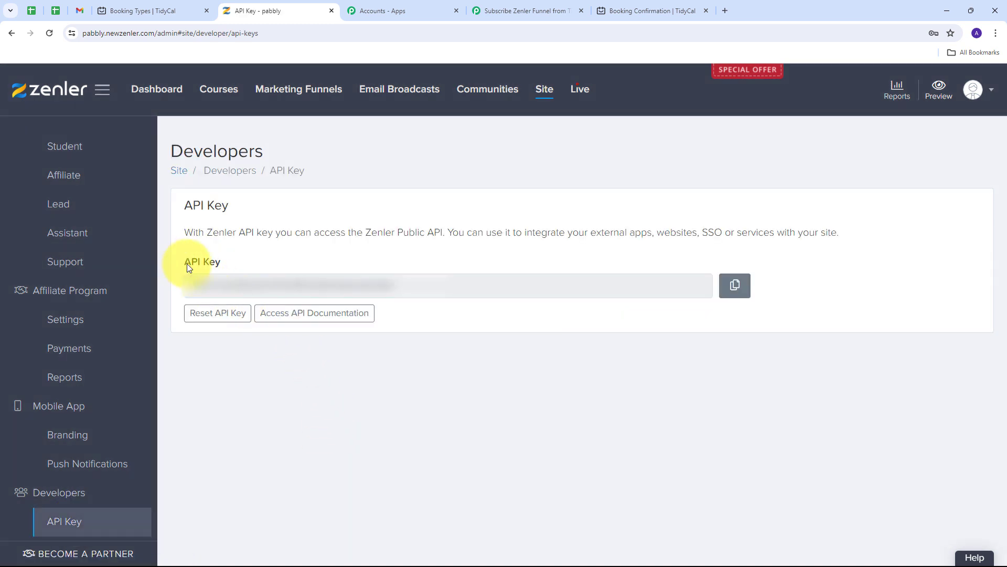
left_click_drag(400, 283, 195, 297)
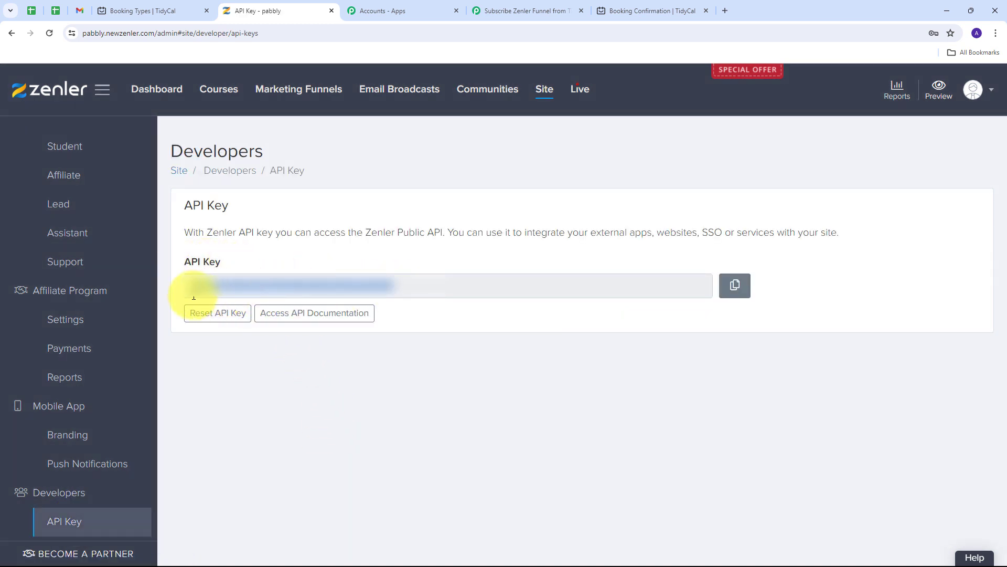
- Save a Zenler connection in Pabbly Connect using the copied API key and school name 'pabbly'
left_click(487, 10)
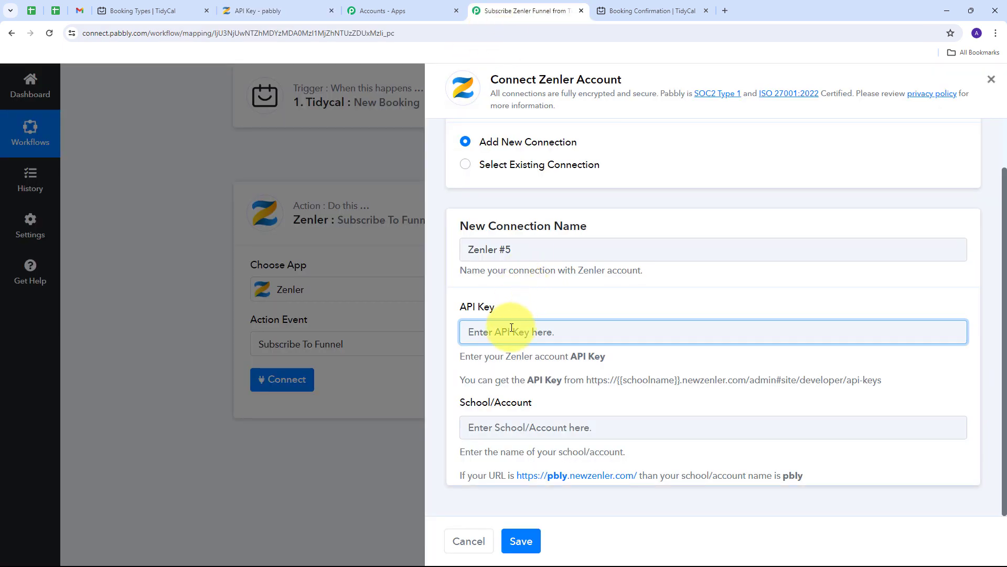
key("ctrl+v")
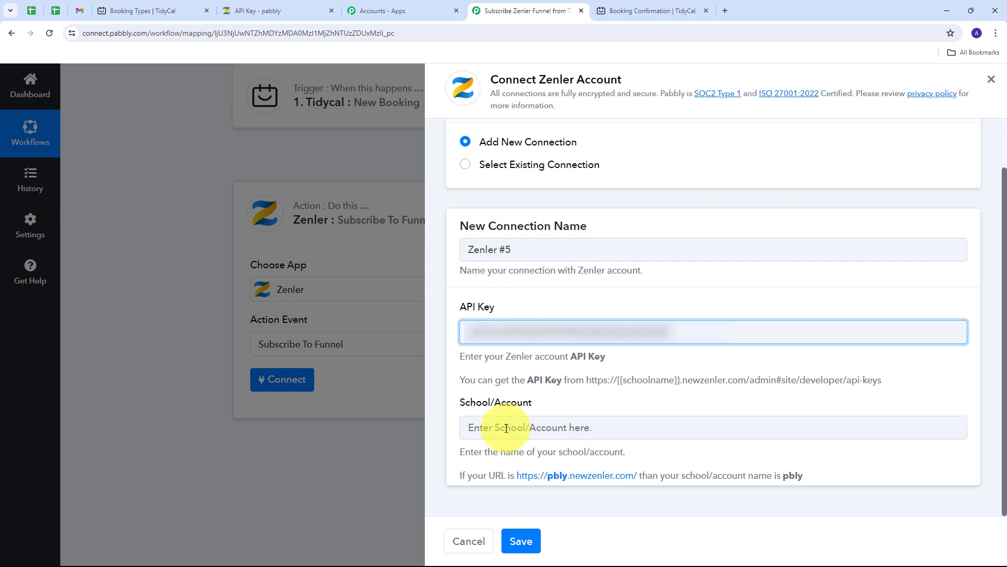
left_click(293, 12)
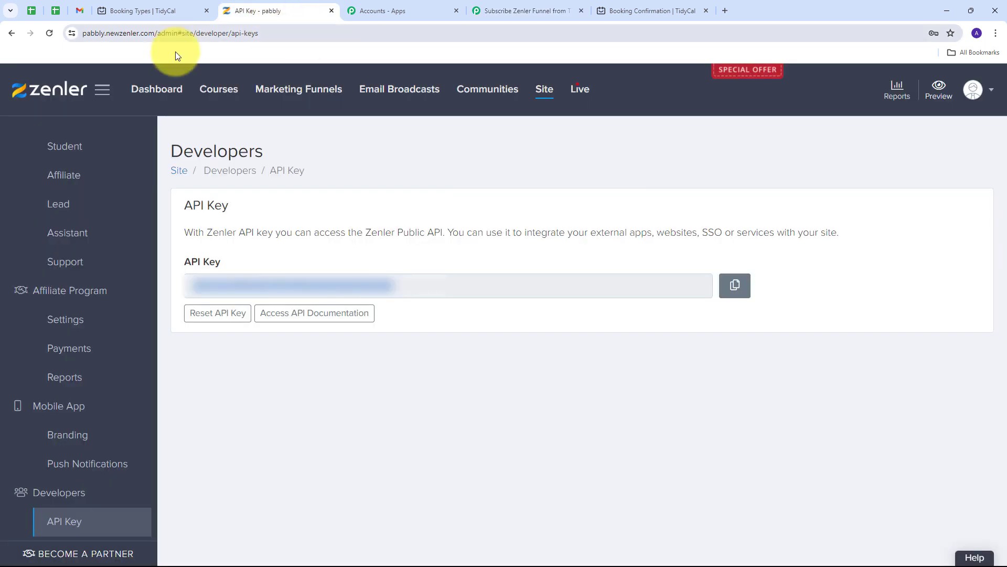
double_click(97, 33)
key("ctrl+c")
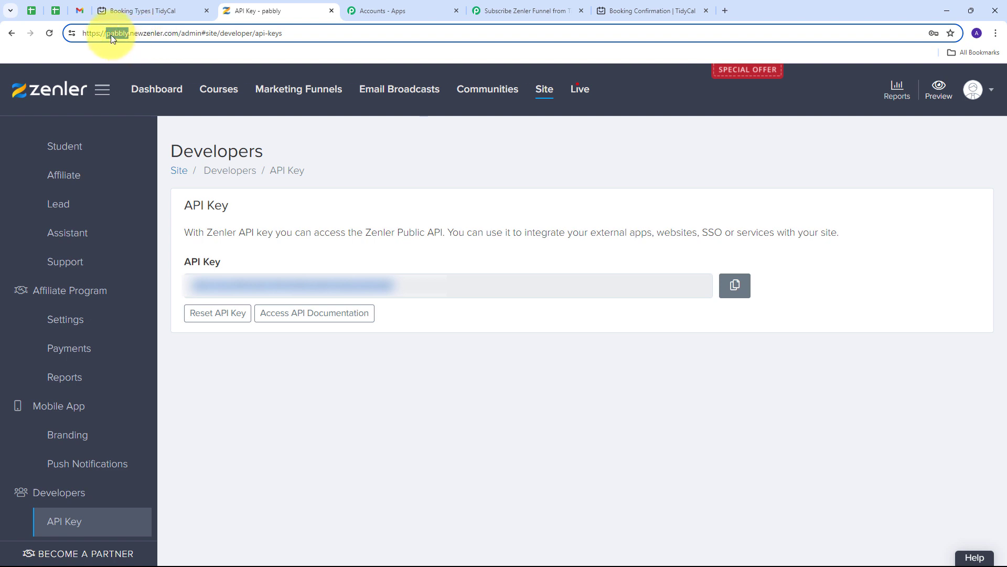
left_click(527, 10)
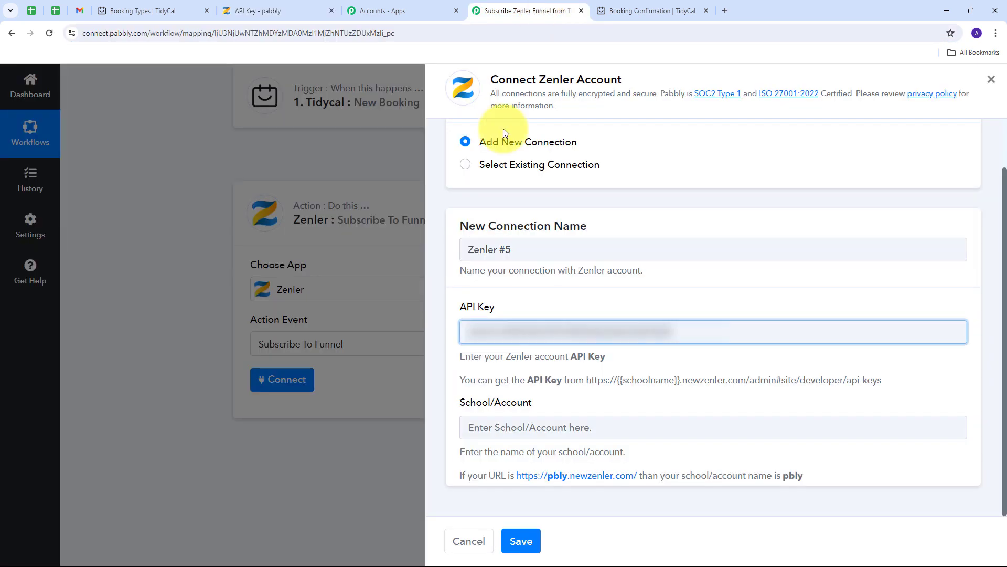
left_click(519, 427)
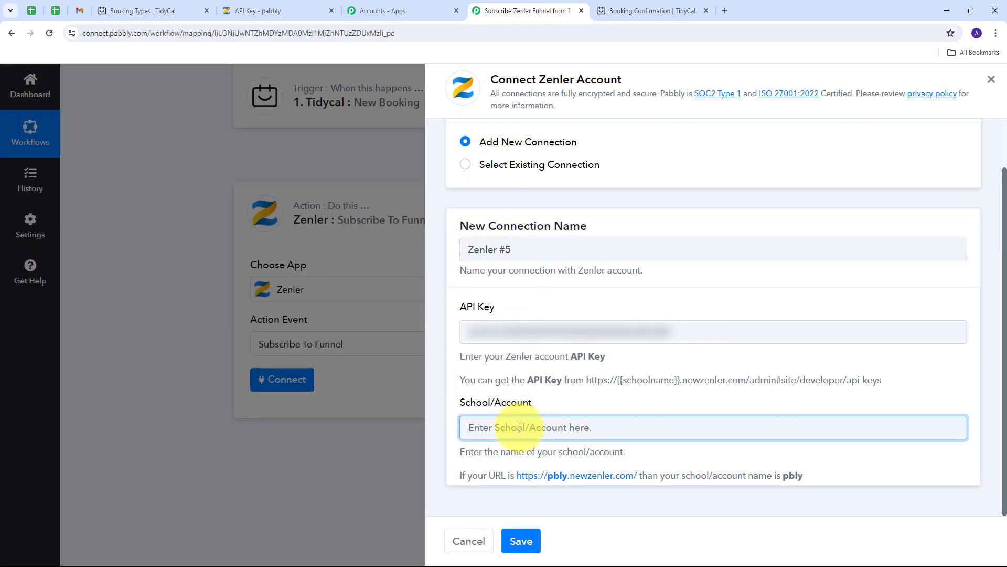
key("ctrl+v")
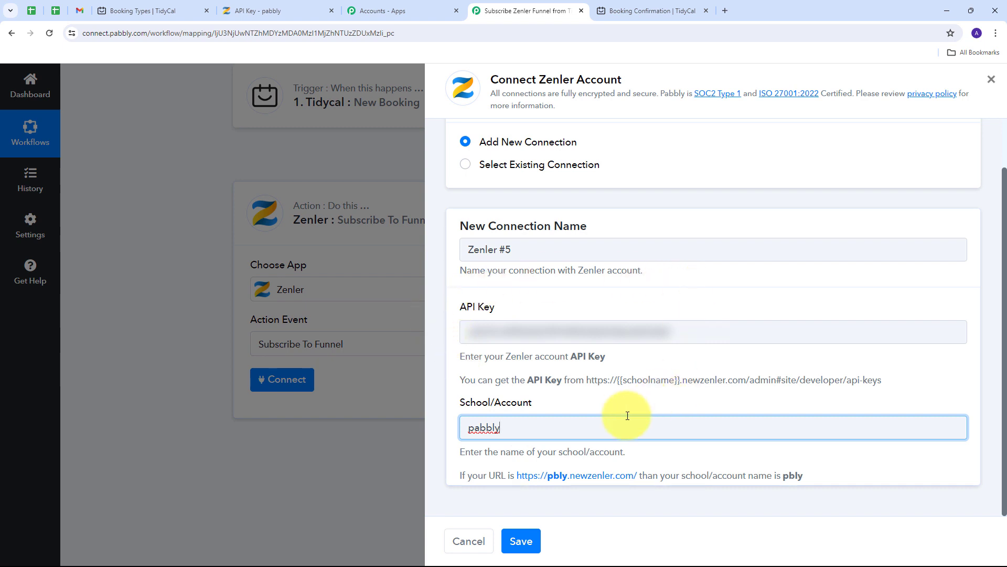
left_click(521, 541)
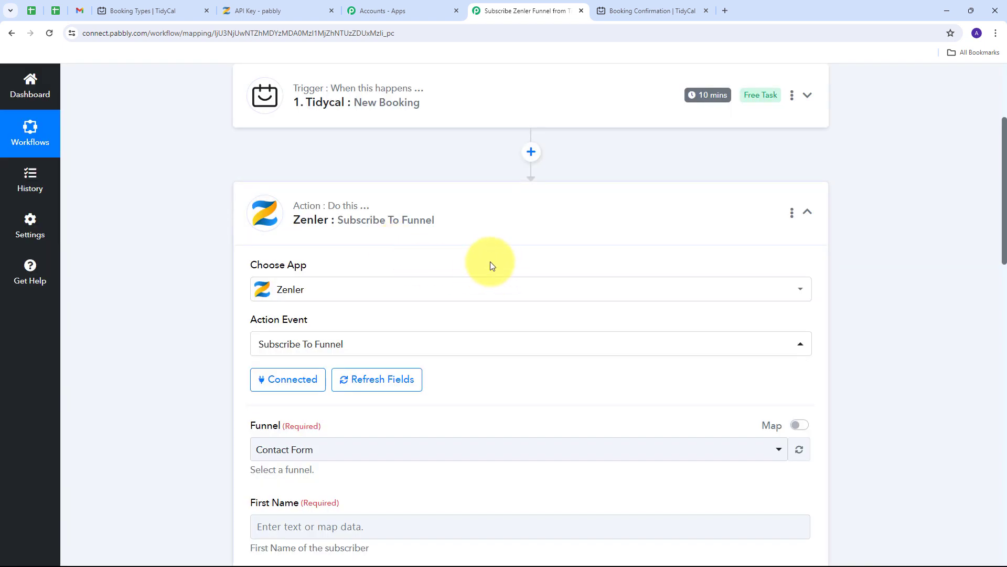
- Check which marketing funnels exist on the Zenler admin site
scroll(488, 246, "down", 4)
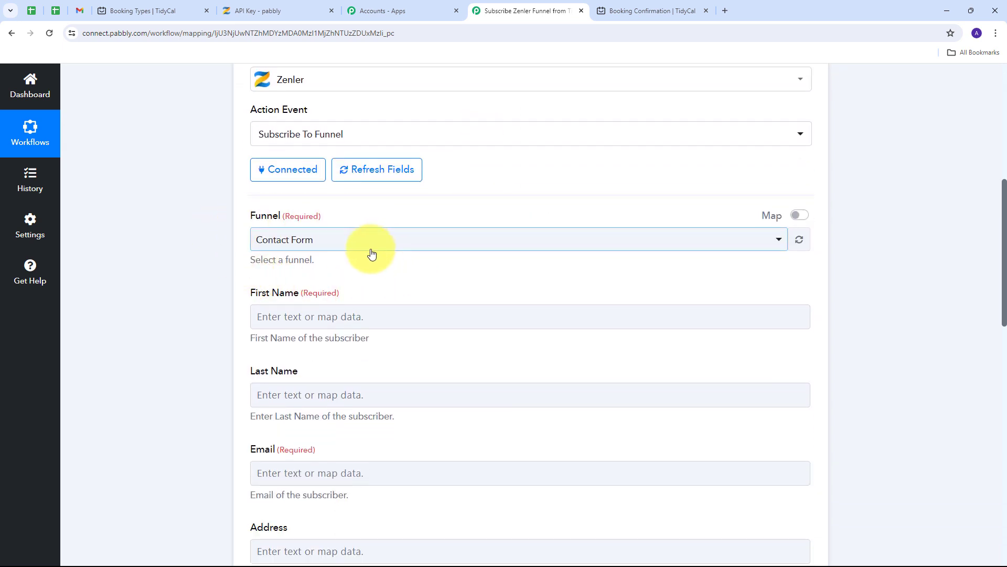
left_click(271, 11)
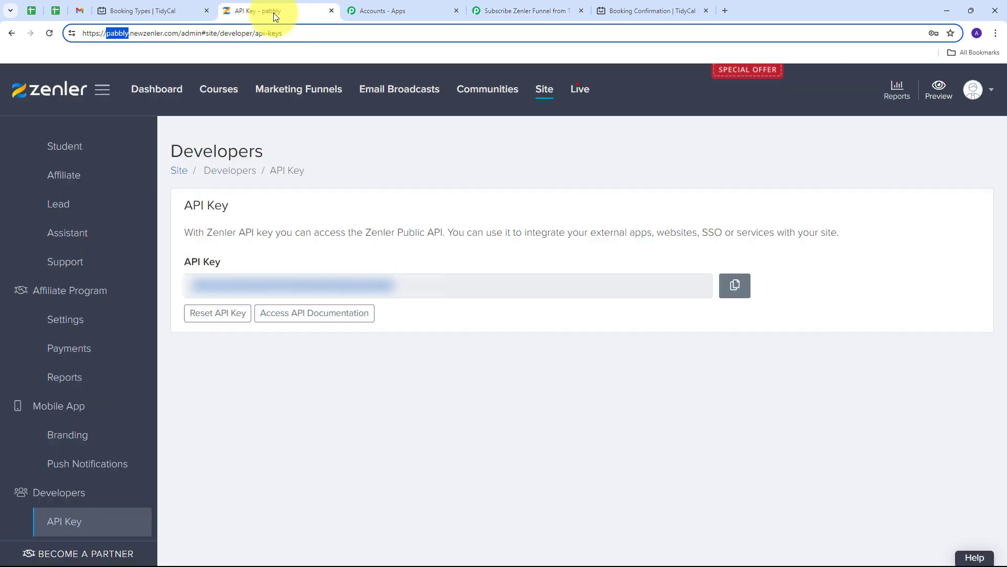
left_click(293, 92)
scroll(625, 276, "down", 1)
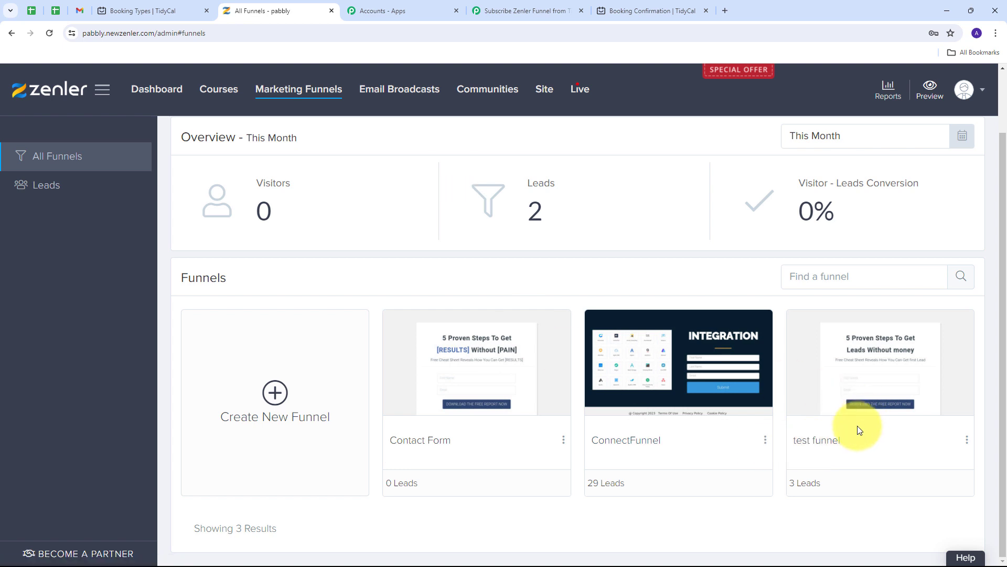
left_click(512, 5)
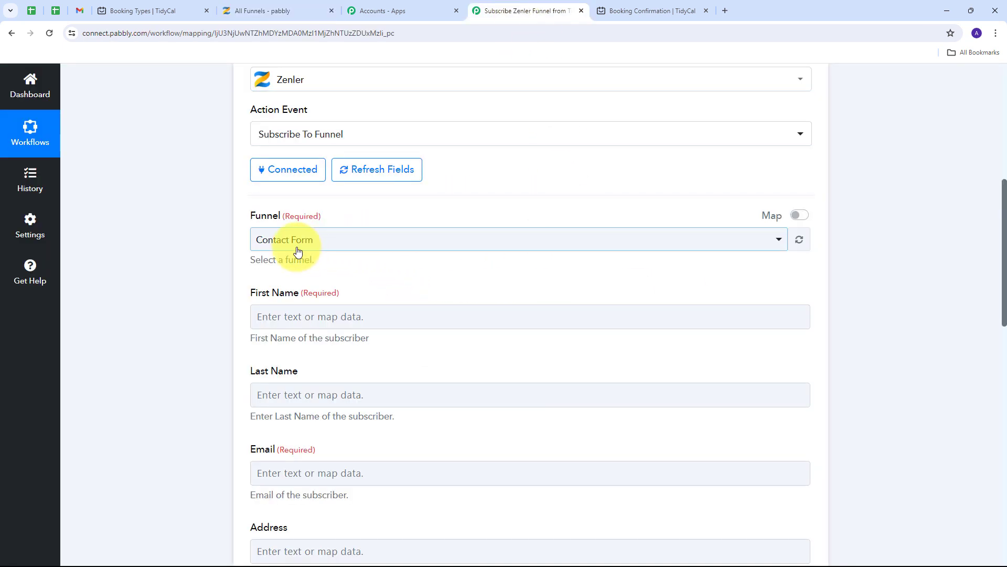
- Set the Zenler Subscribe To Funnel step's funnel to 'test funnel'
left_click(546, 243)
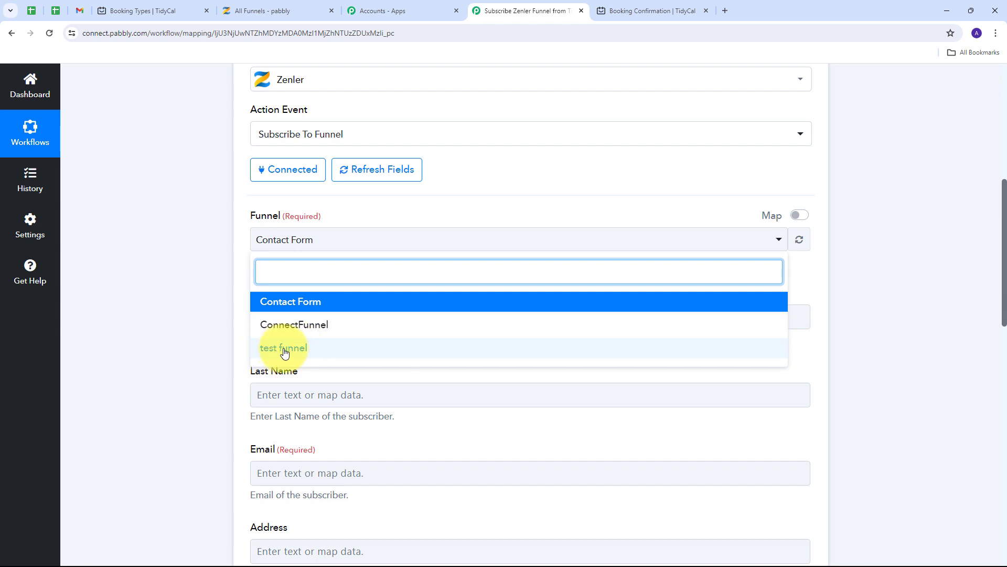
left_click(302, 350)
scroll(325, 276, "down", 2)
scroll(302, 281, "up", 1)
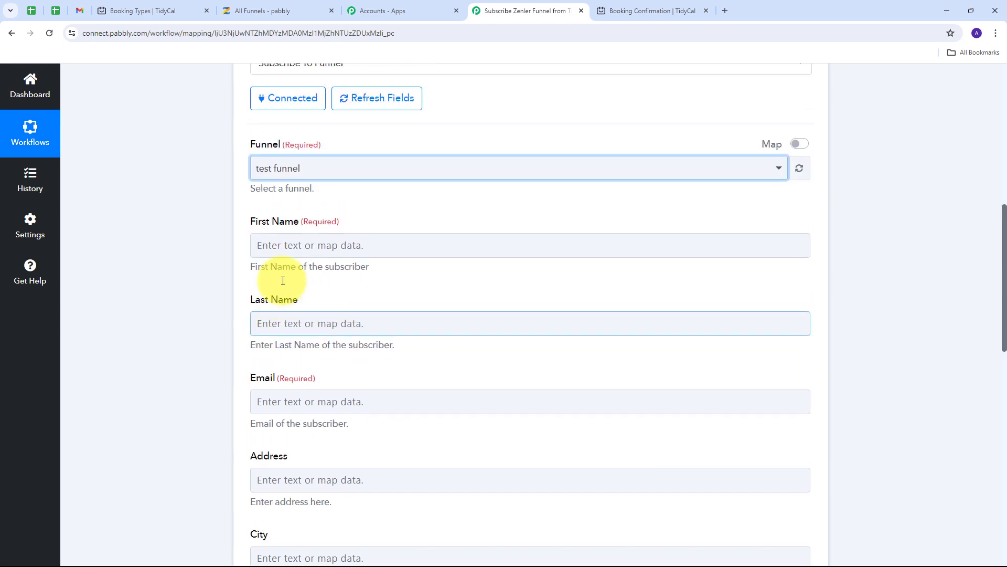
scroll(389, 265, "down", 3)
scroll(389, 283, "up", 3)
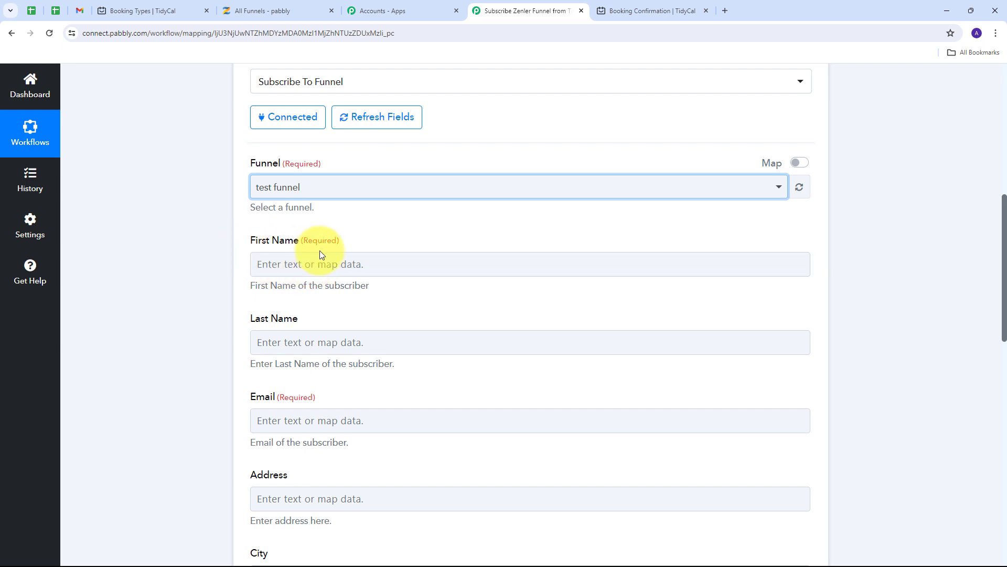
- Browse the TidyCal: New Booking fields for First Name, closing the list without mapping
left_click(328, 263)
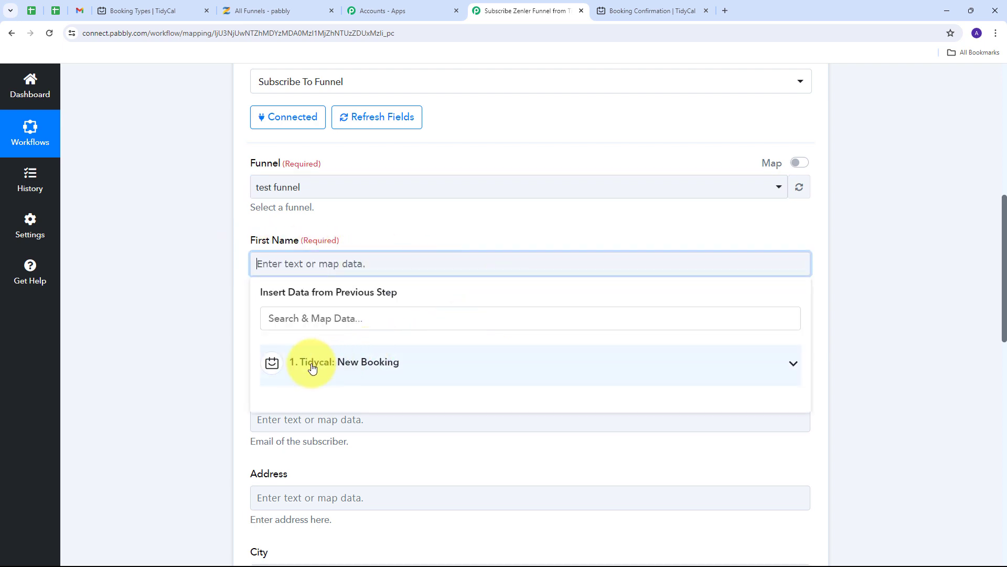
left_click(406, 361)
scroll(514, 414, "down", 10)
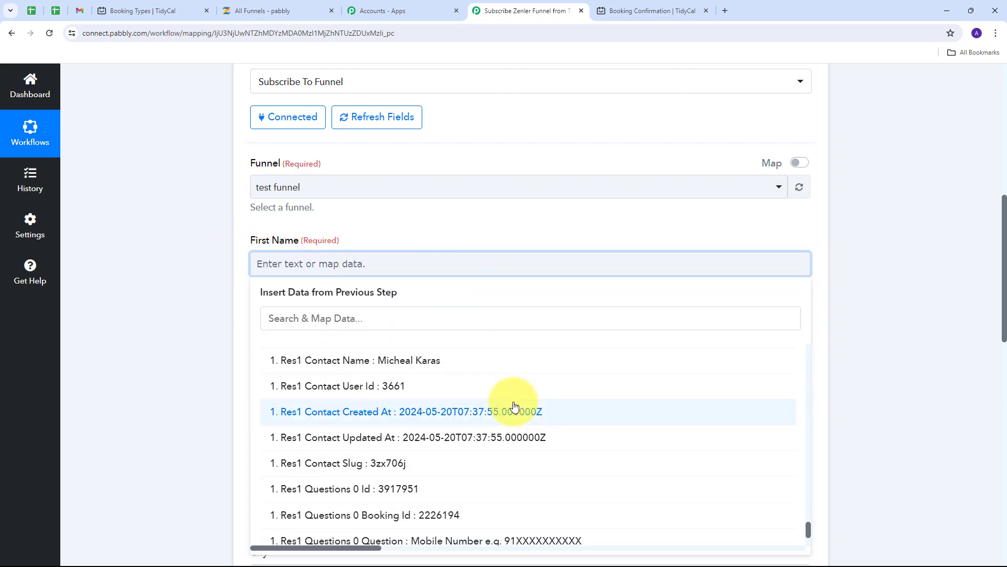
scroll(512, 407, "up", 1)
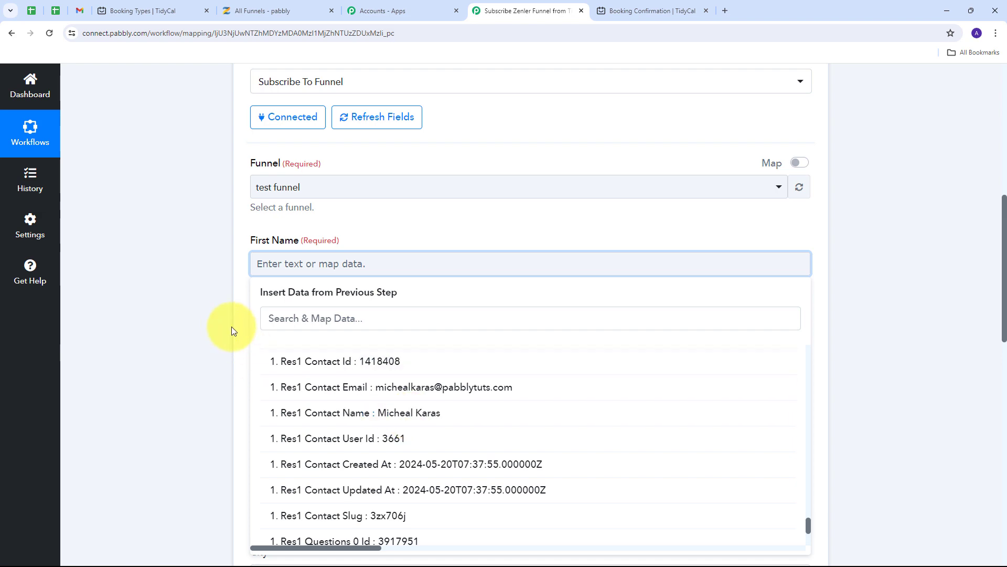
left_click(216, 320)
scroll(443, 314, "up", 6)
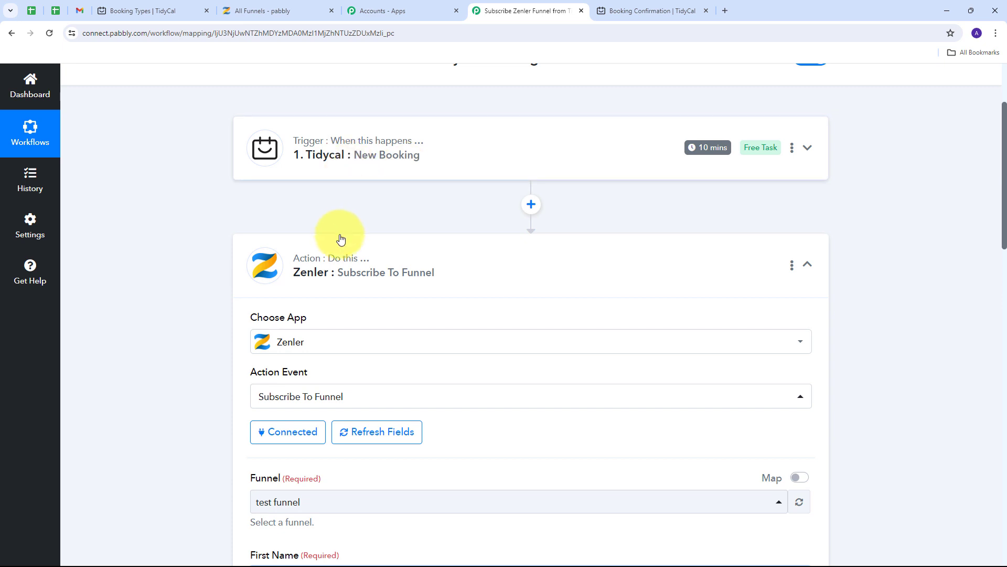
- Insert a connected Text Formatter (Pabbly) step with the Split Text event before the Zenler action
left_click(531, 204)
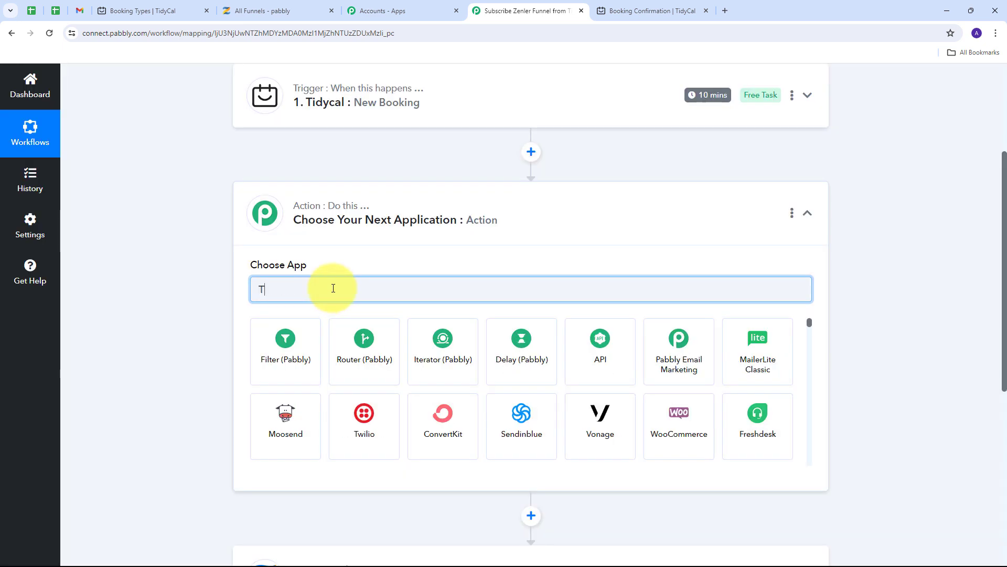
type("Text")
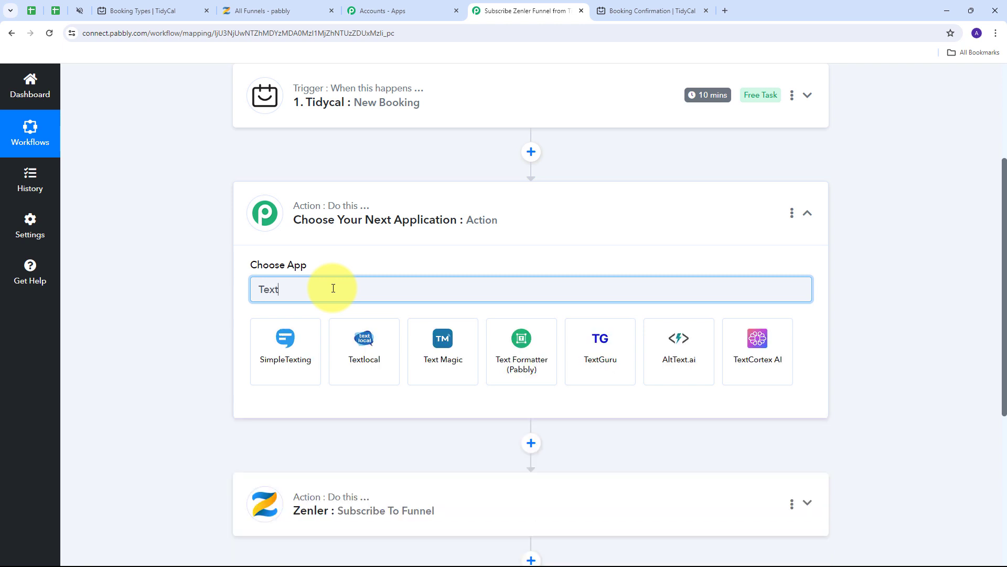
left_click(542, 361)
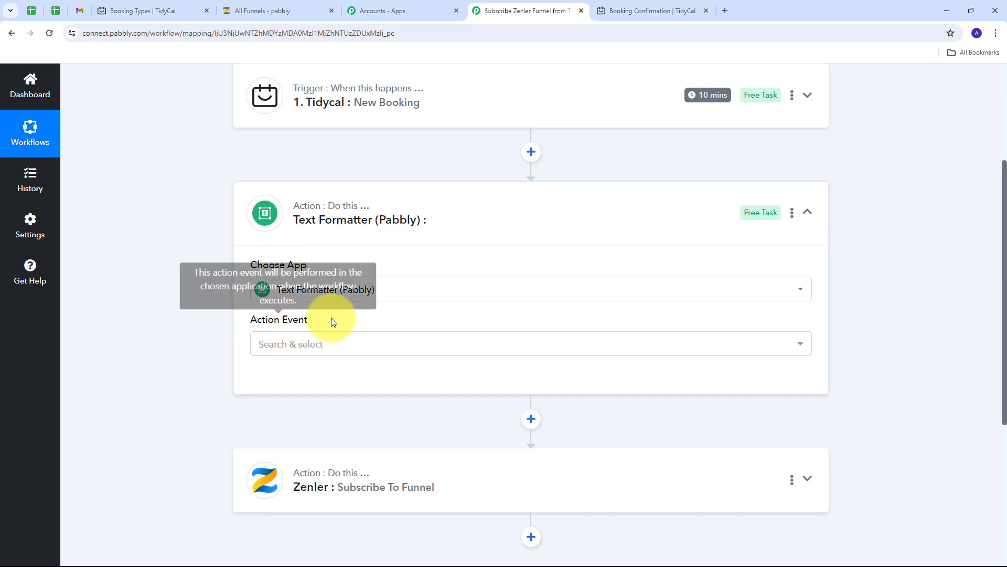
left_click(516, 344)
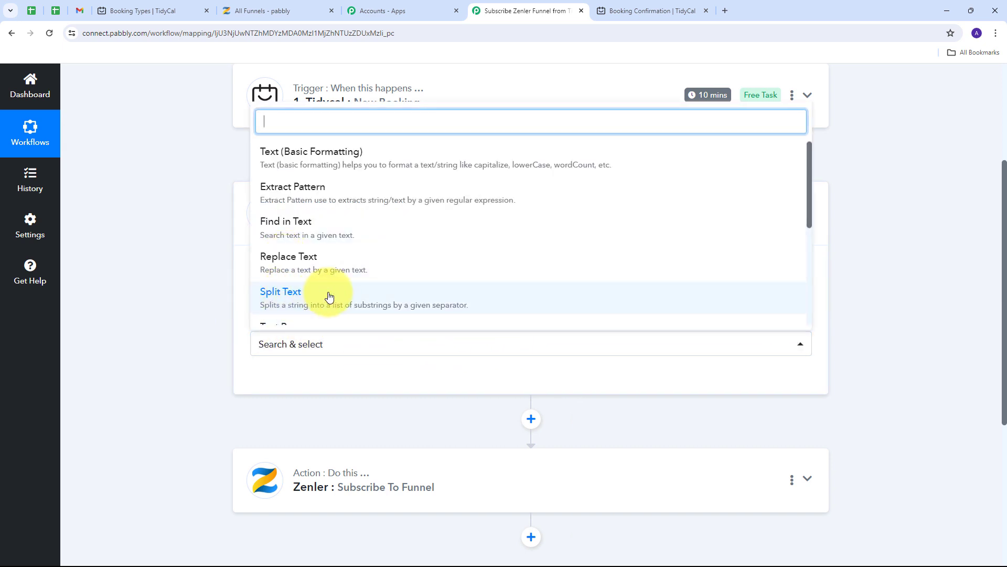
left_click(302, 298)
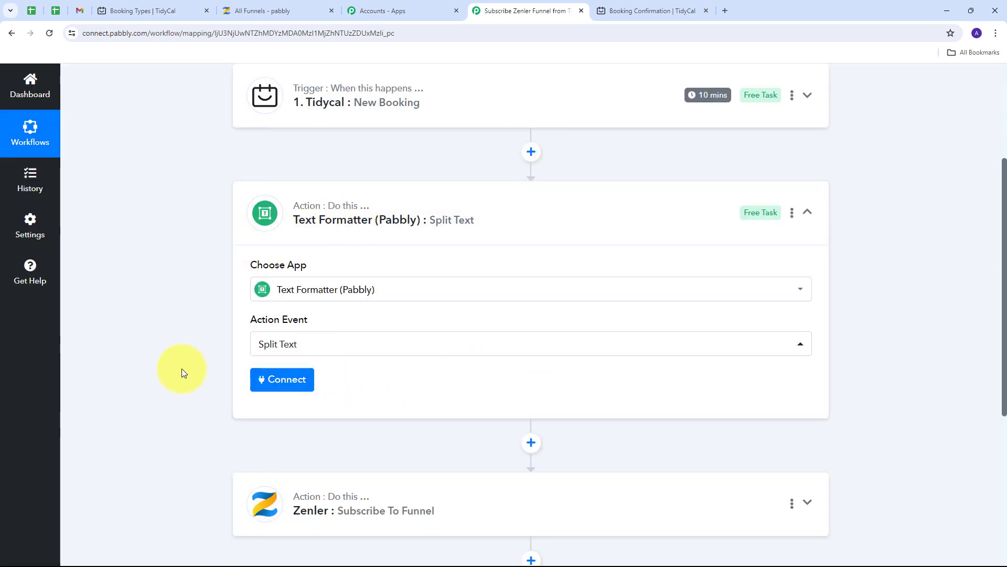
left_click(282, 381)
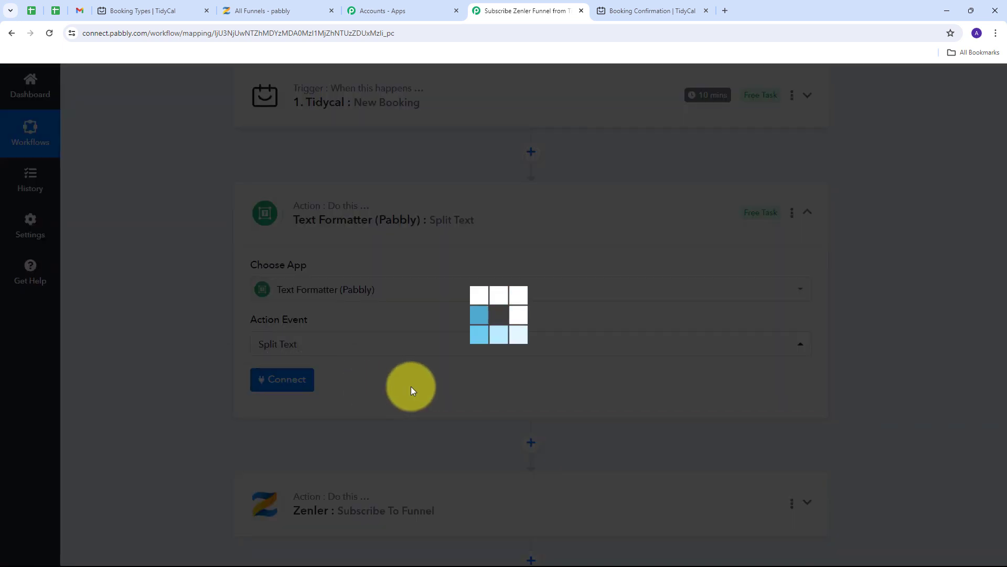
scroll(362, 292, "down", 3)
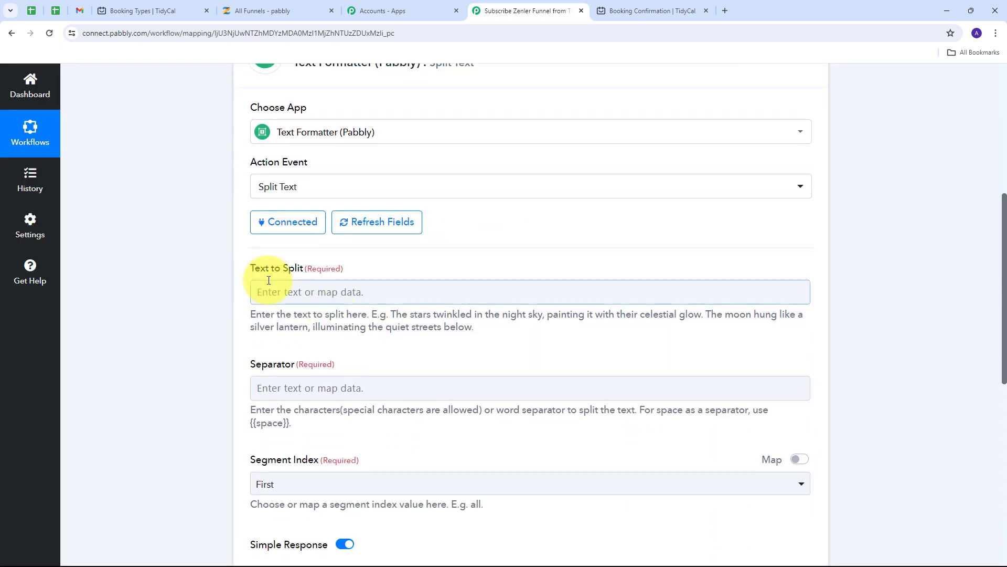
- Map the TidyCal booking's Contact Name into Text to Split
left_click(322, 292)
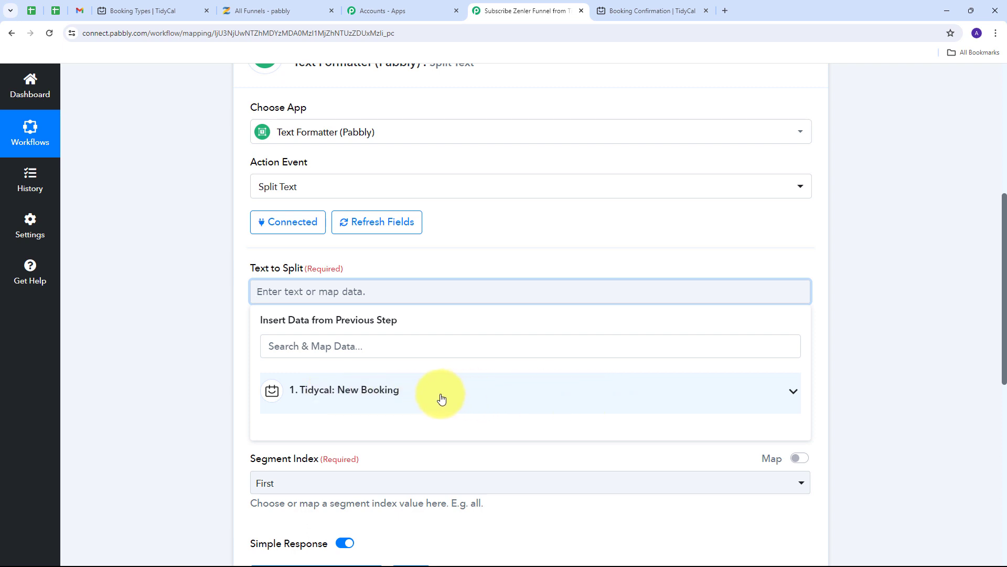
left_click(409, 395)
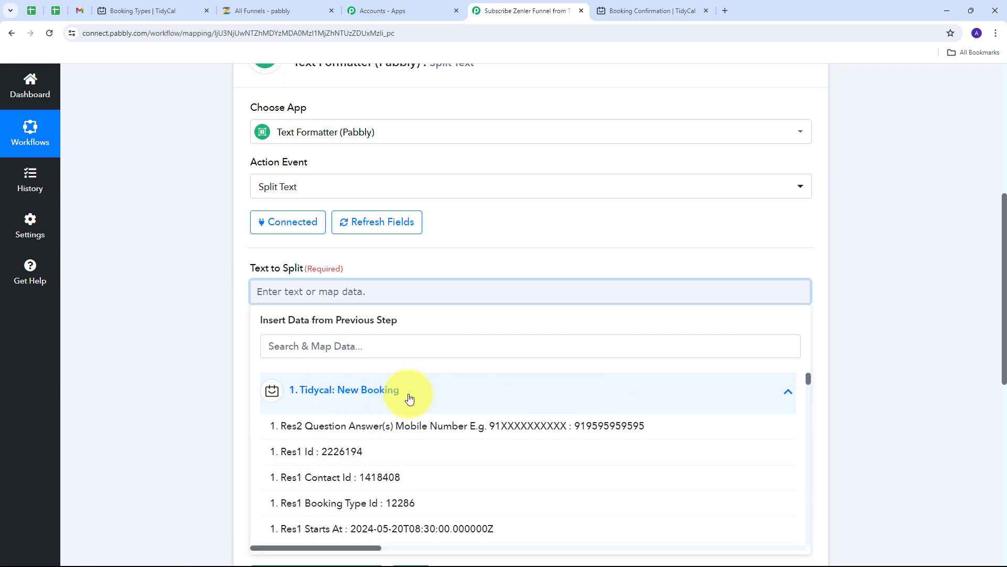
scroll(376, 446, "down", 2)
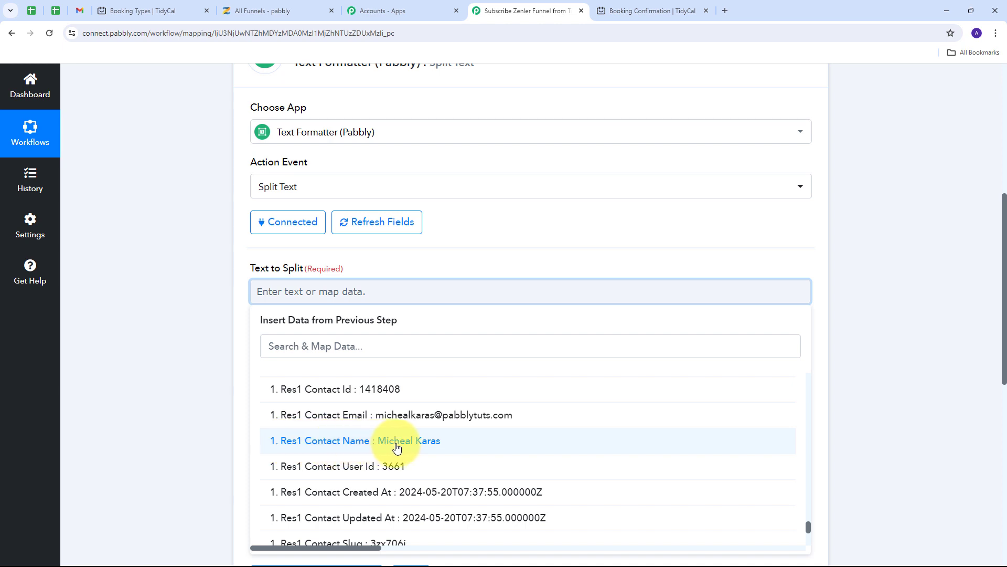
left_click(398, 447)
left_click(140, 337)
scroll(392, 241, "down", 1)
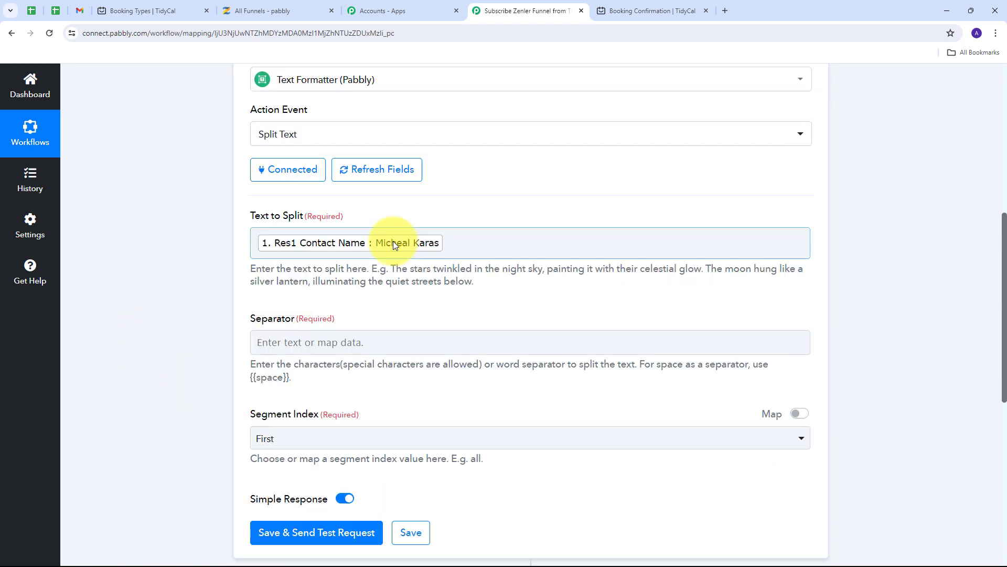
left_click(412, 253)
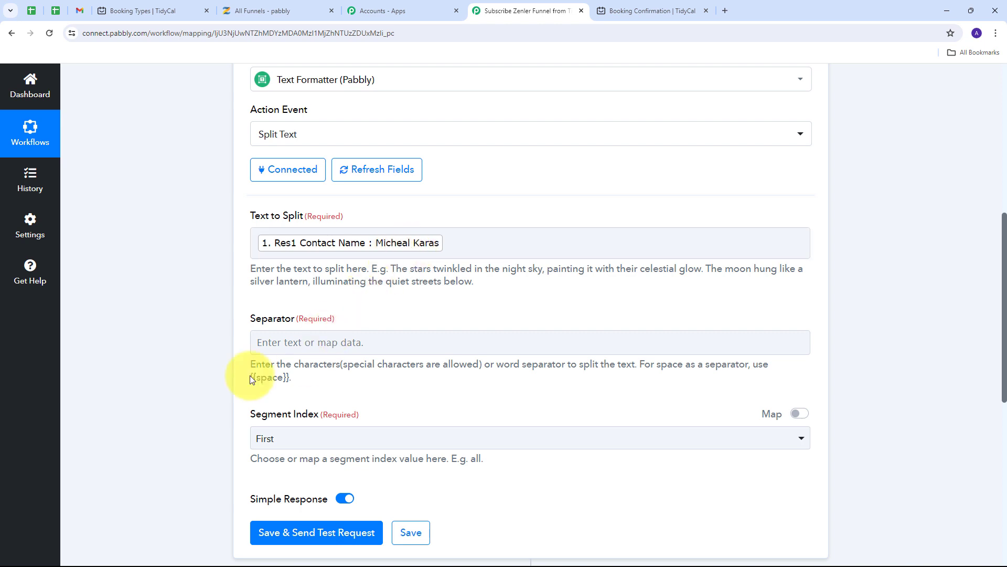
- Set the Separator to {{space}} and the Segment Index to All
left_click_drag(260, 376, 288, 378)
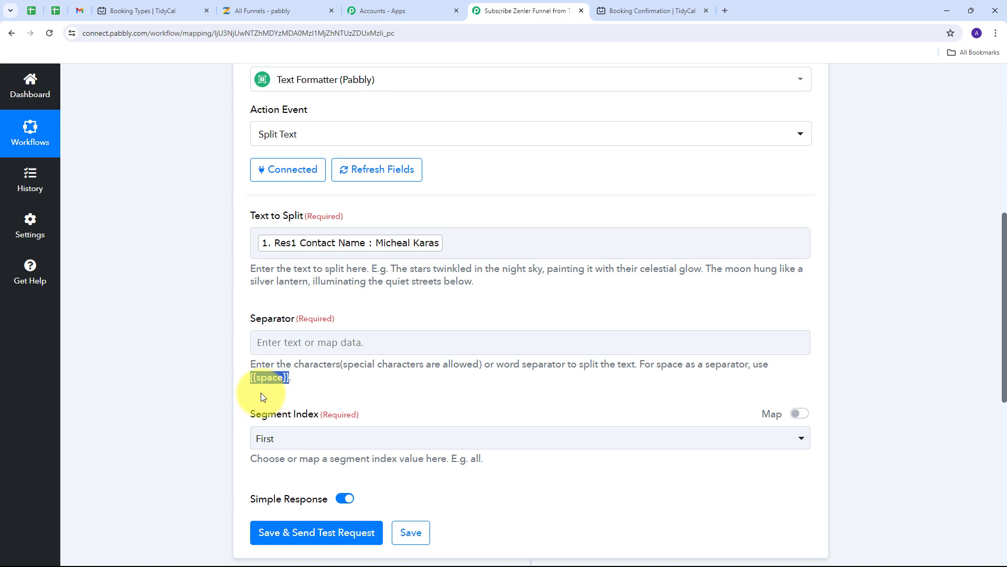
left_click(324, 344)
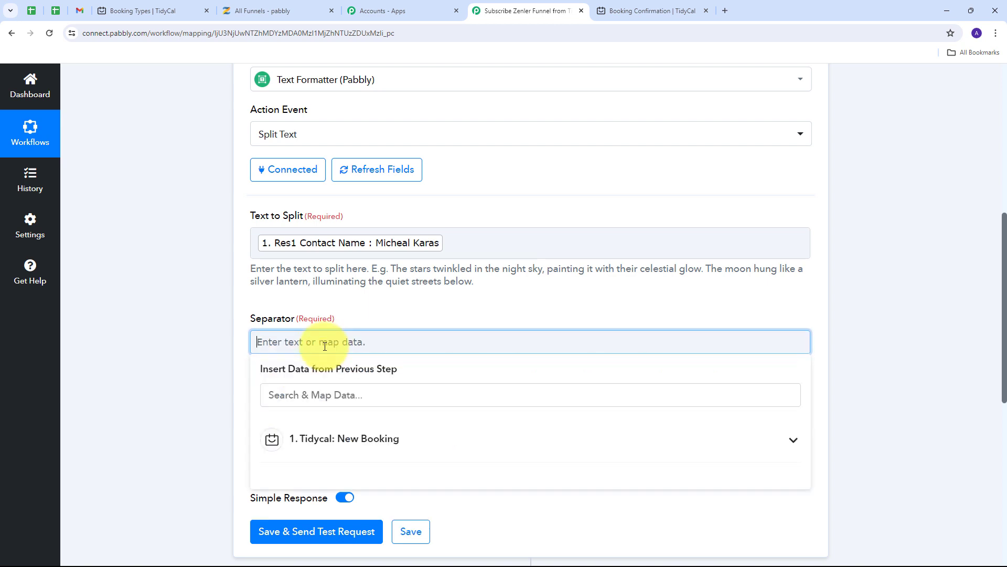
type("{{space}}")
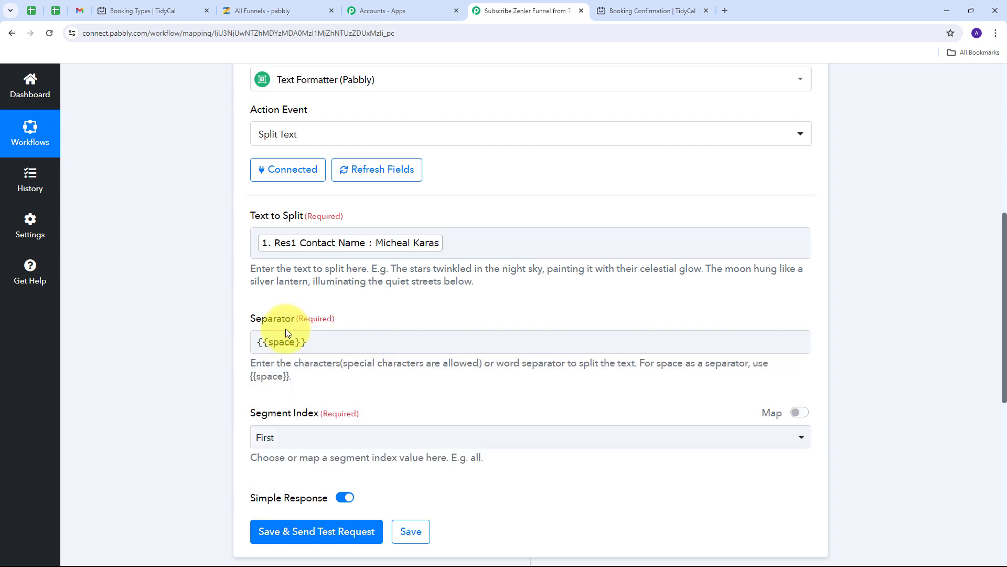
left_click(271, 327)
scroll(360, 332, "down", 1)
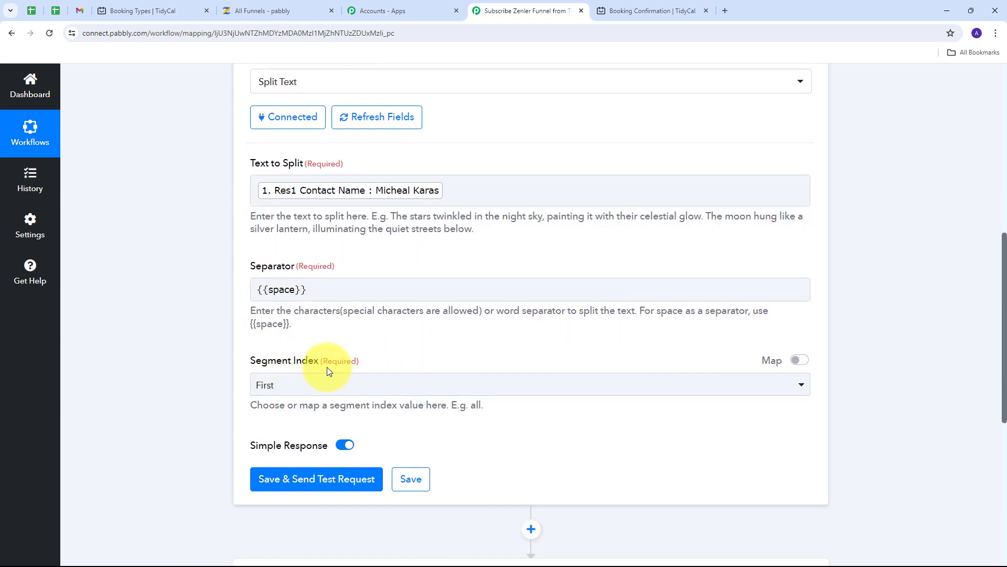
left_click(304, 384)
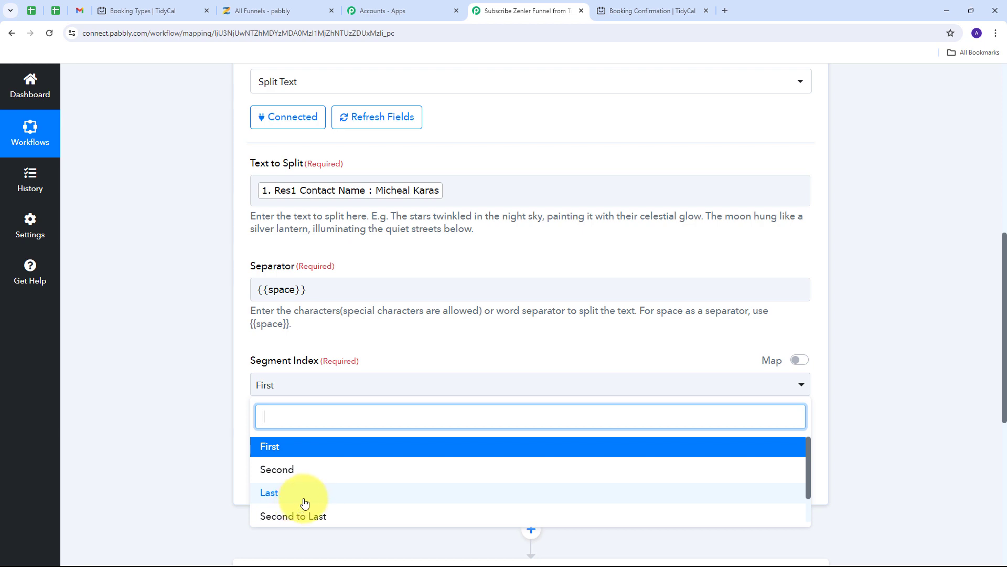
scroll(304, 498, "down", 2)
left_click(270, 512)
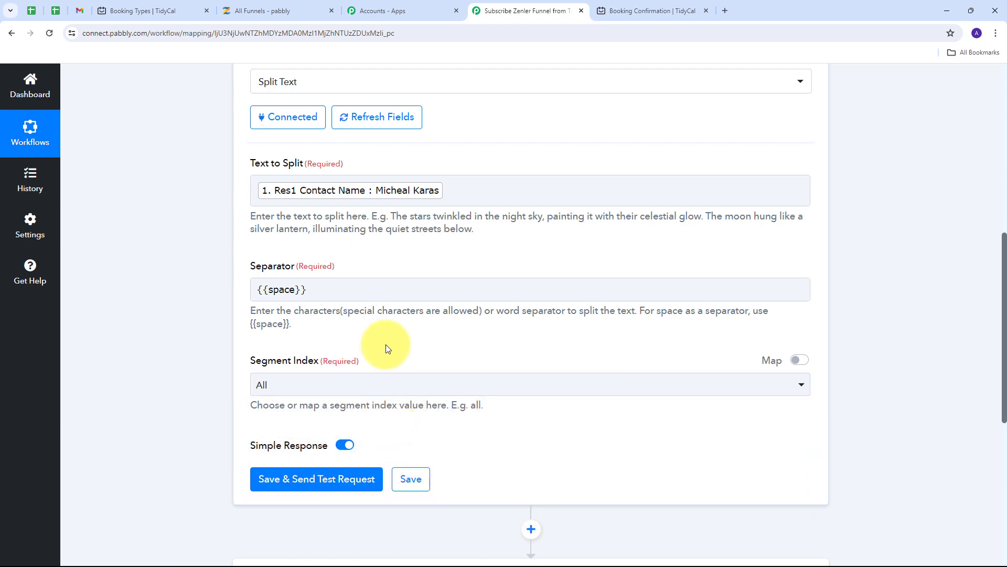
- Save and test the split, checking Result 0 and Result 1 as first and last name
left_click(332, 483)
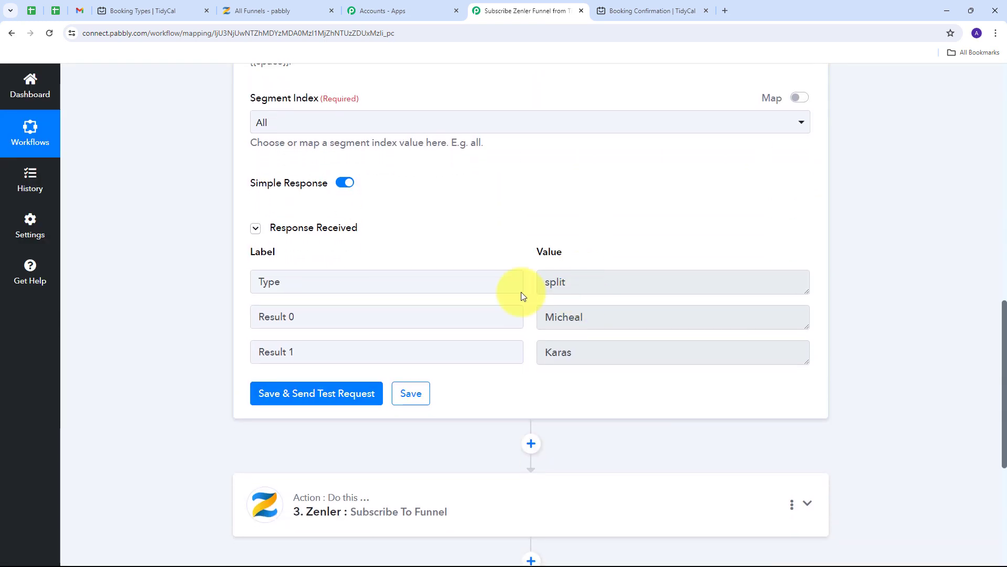
left_click_drag(612, 282, 499, 282)
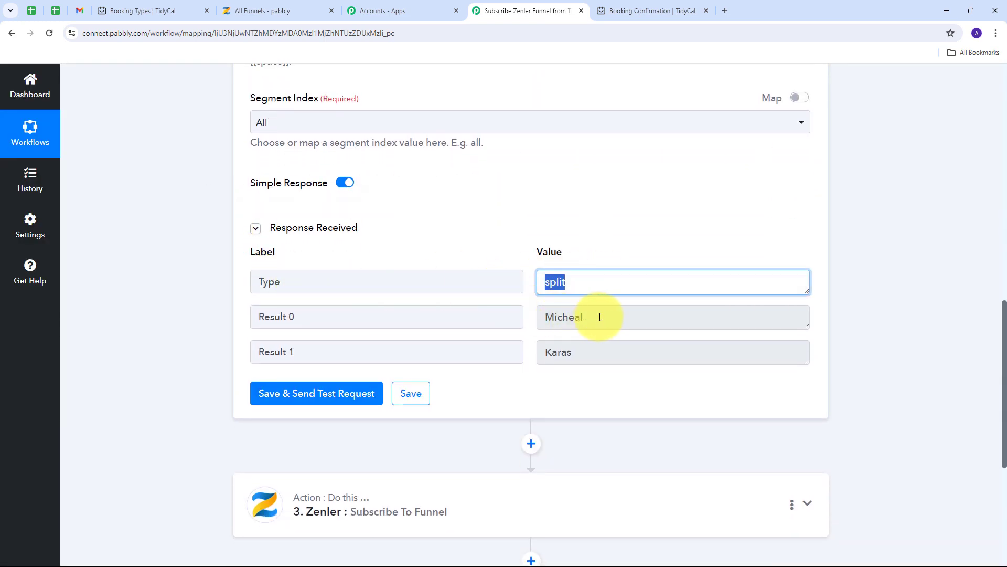
left_click_drag(599, 317, 513, 321)
left_click_drag(576, 353, 523, 357)
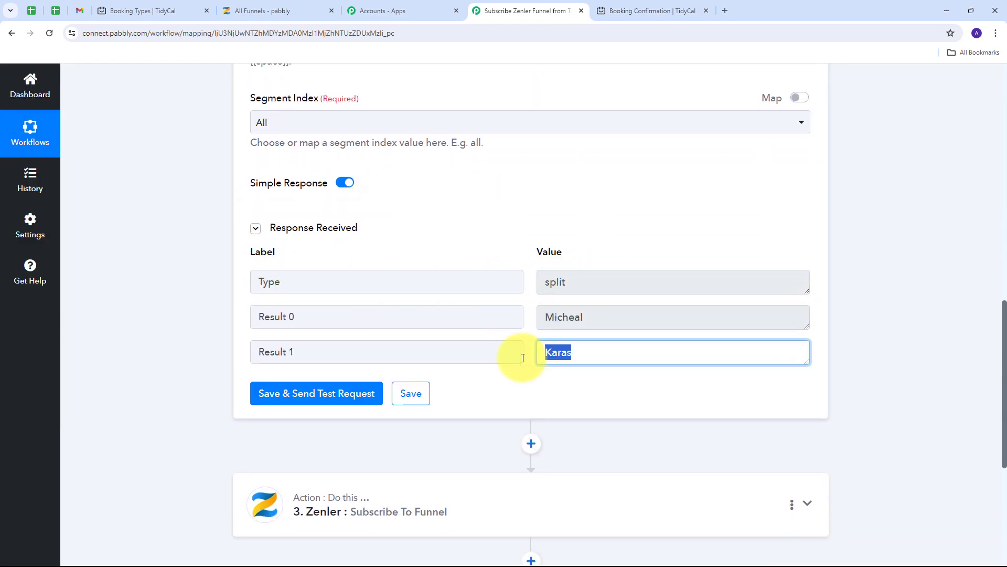
scroll(867, 259, "down", 4)
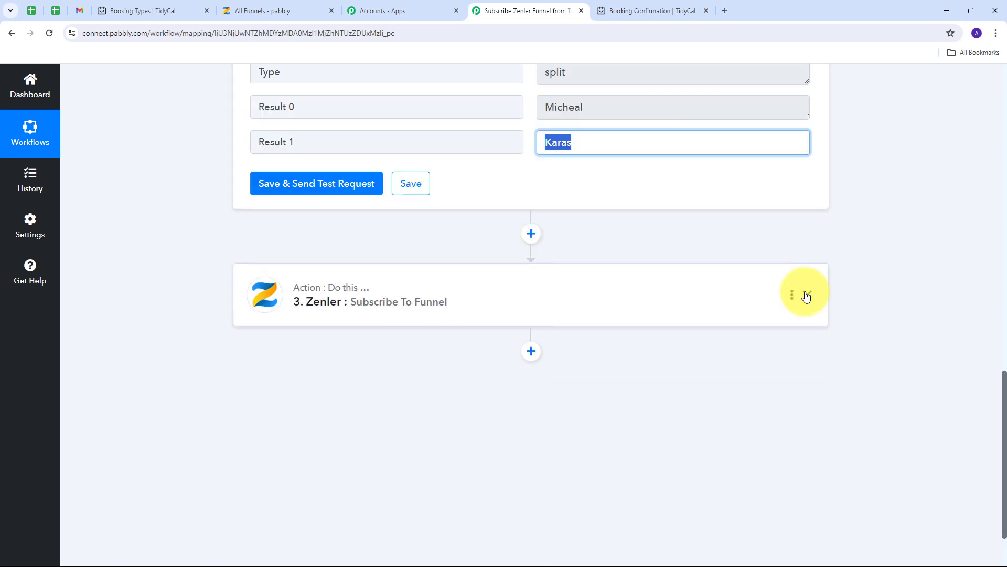
- Map Split Text Result 0 to First Name and Result 1 to Last Name in the Zenler step
left_click(806, 296)
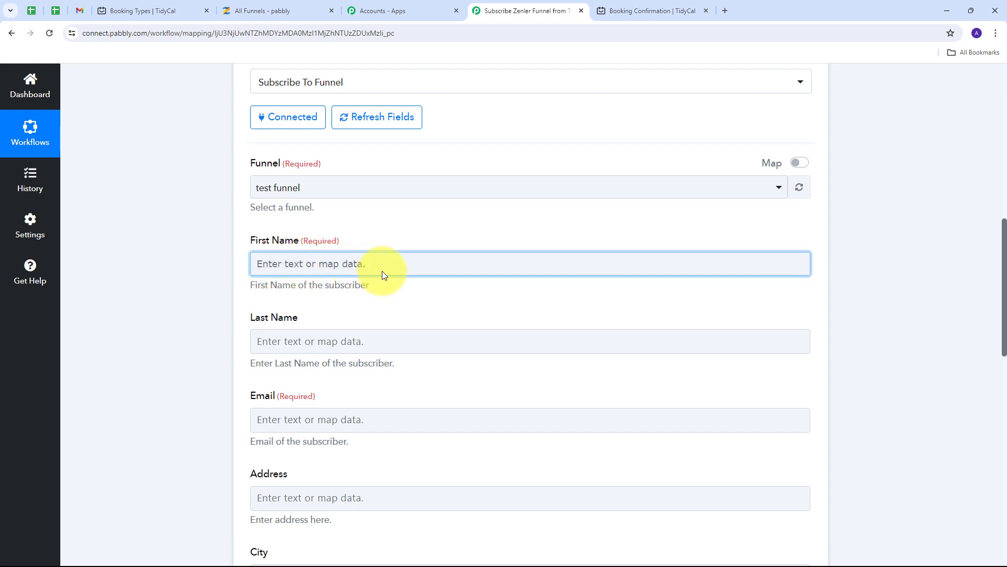
left_click(297, 263)
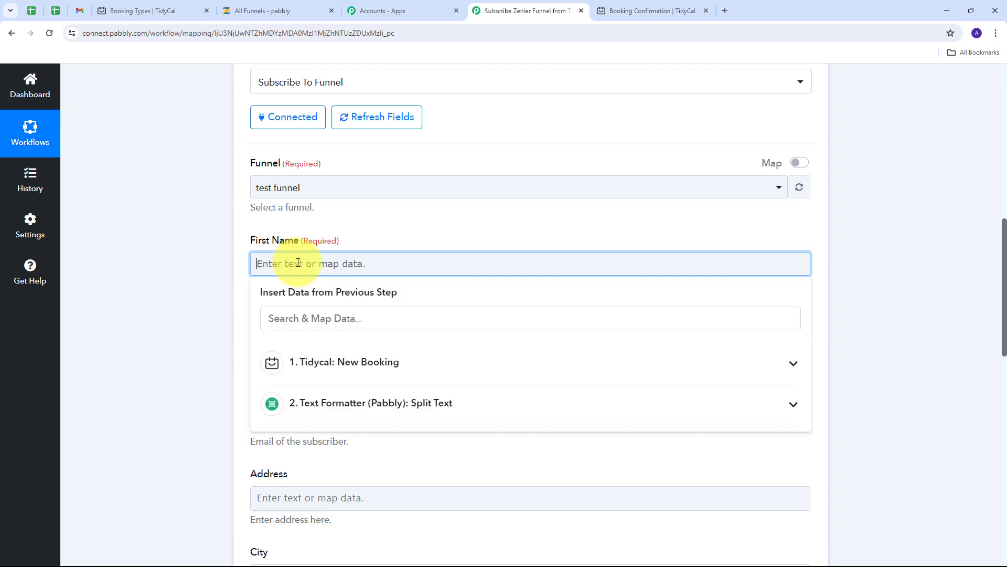
left_click(349, 403)
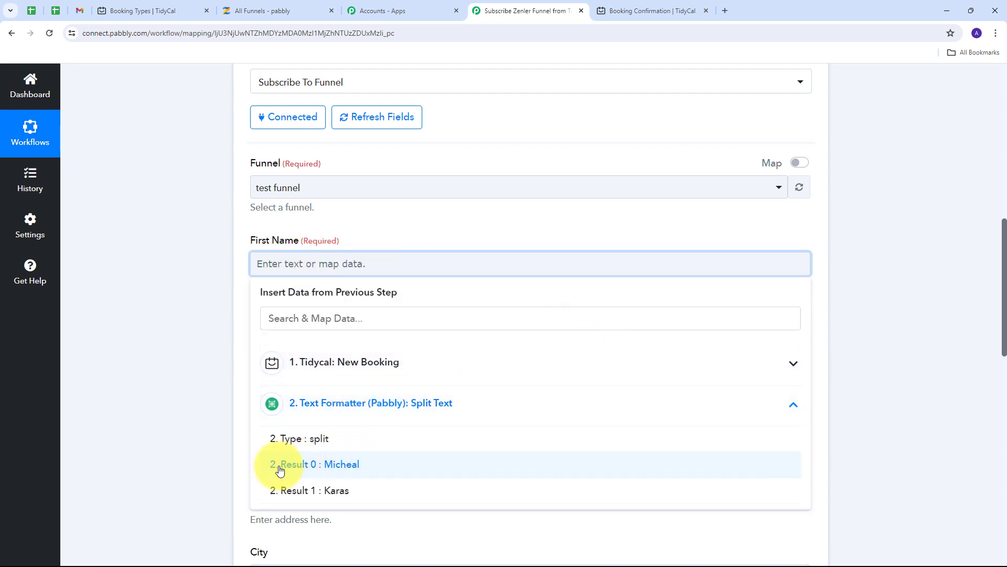
left_click(345, 472)
scroll(360, 293, "down", 2)
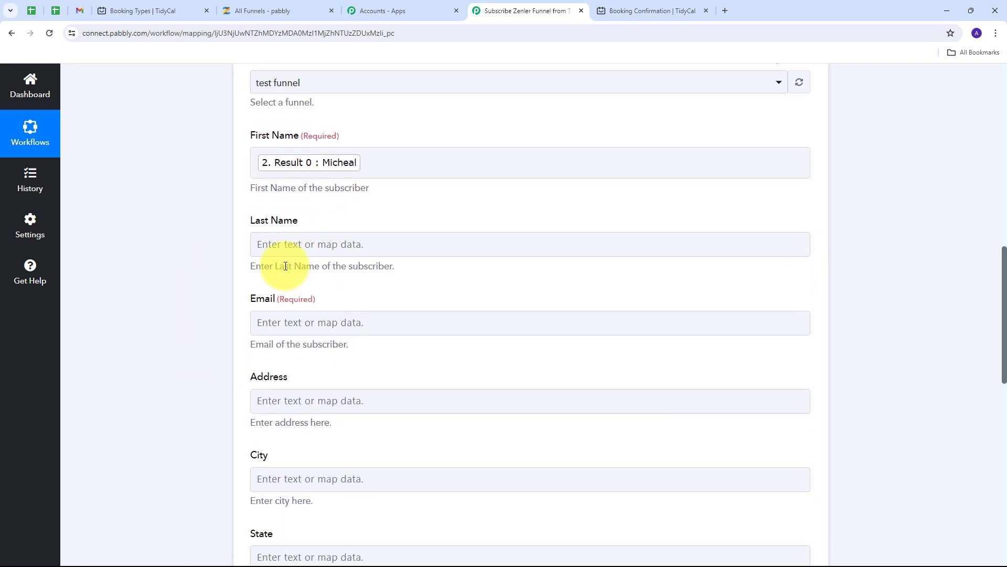
left_click(274, 242)
left_click(366, 383)
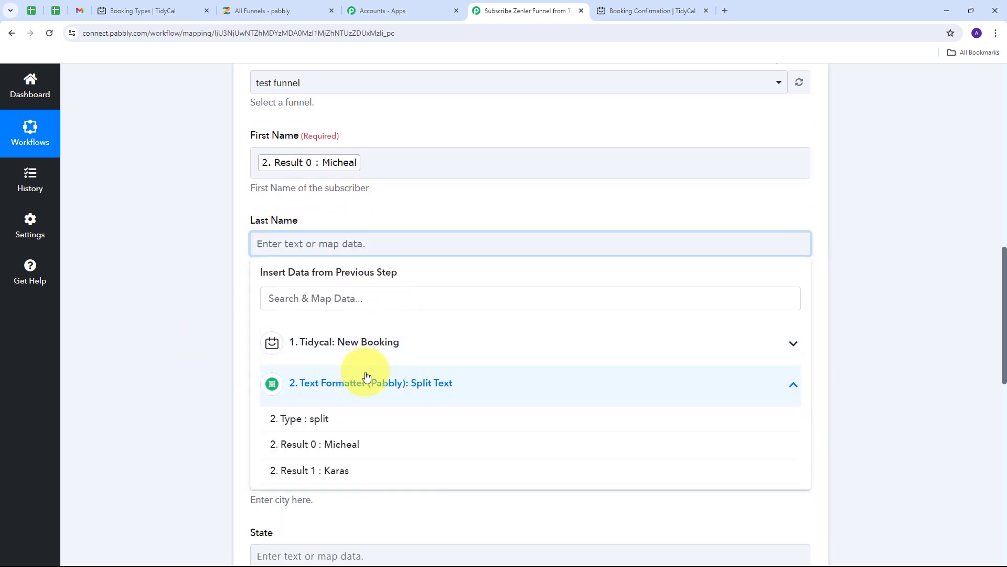
left_click(325, 471)
scroll(336, 286, "down", 1)
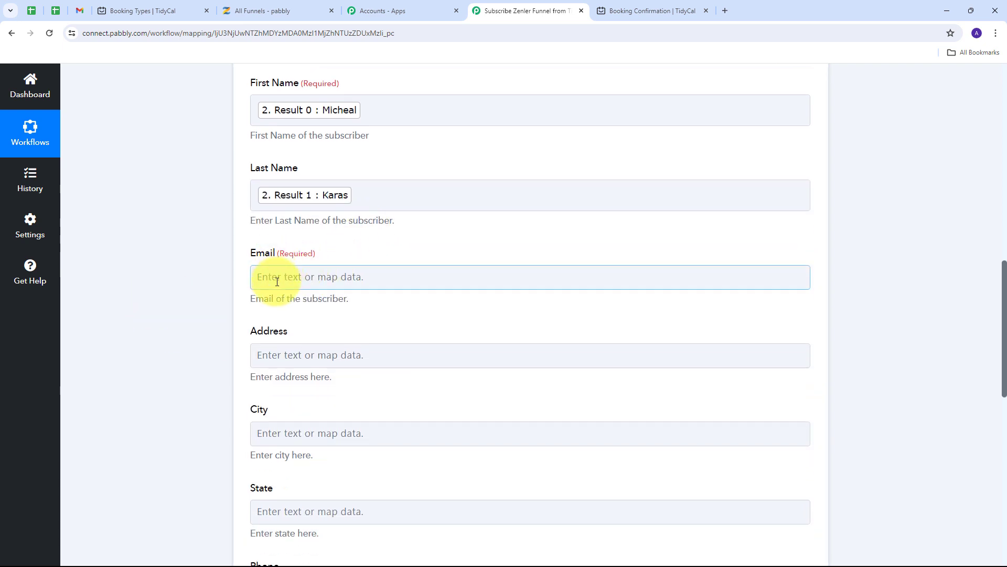
- Map the booking's Contact Email to Email and its Mobile Number answer to Phone
left_click(304, 277)
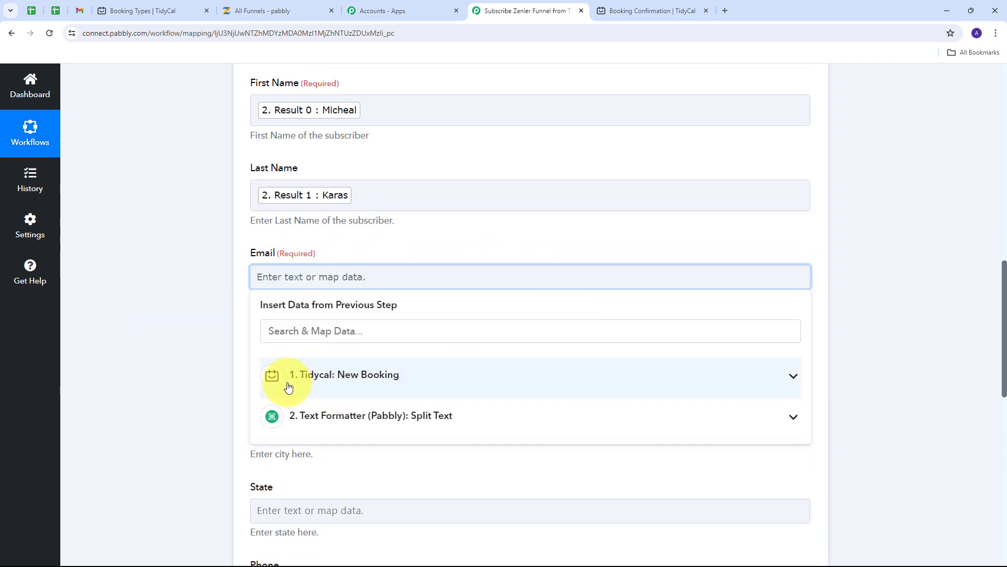
left_click(443, 373)
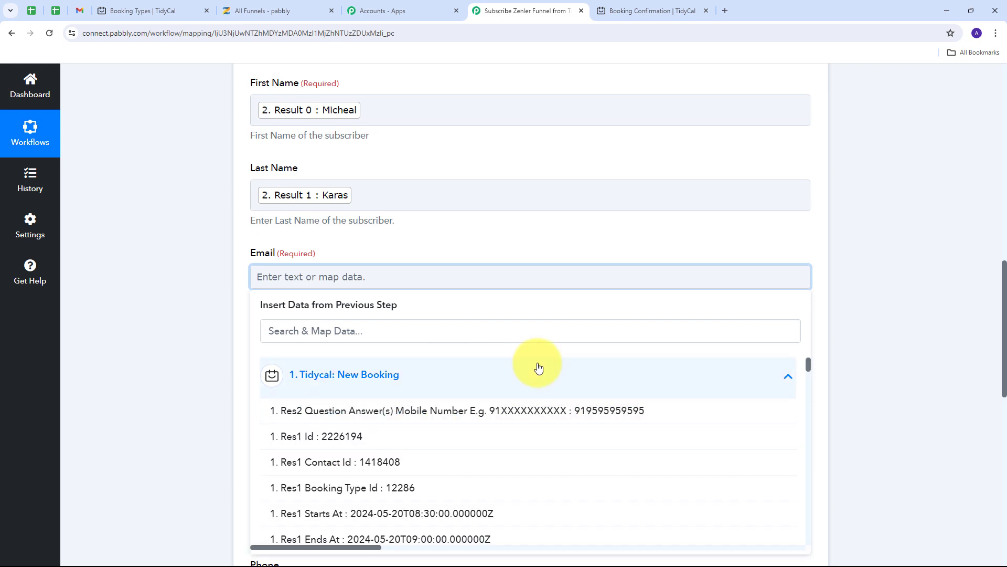
scroll(393, 420, "down", 5)
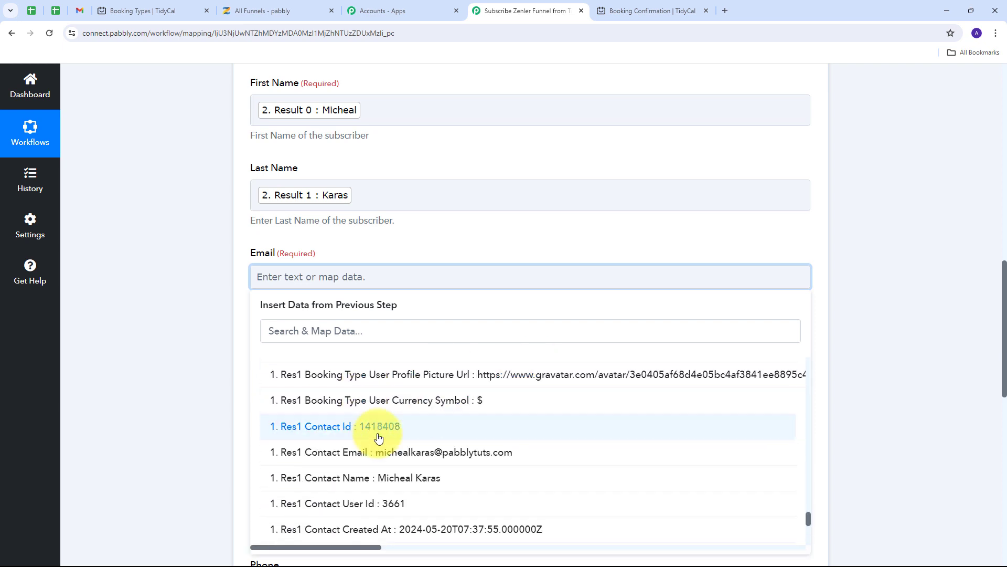
left_click(430, 457)
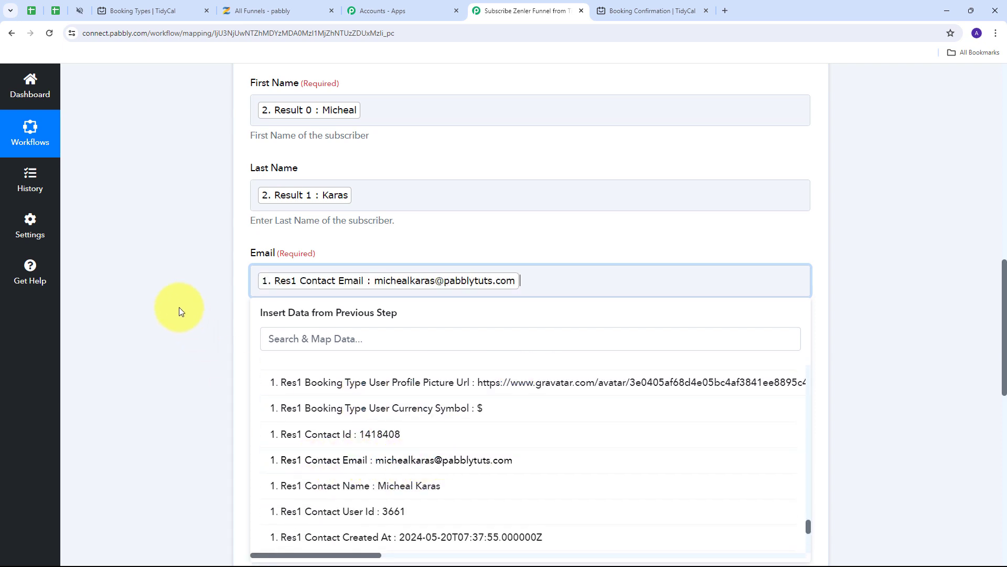
left_click(180, 309)
scroll(394, 267, "down", 5)
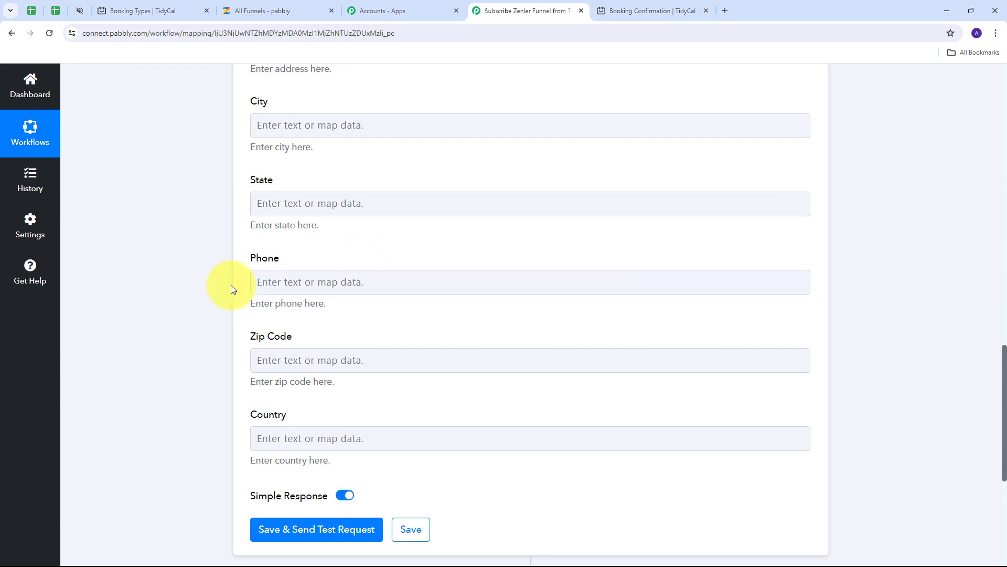
left_click(295, 284)
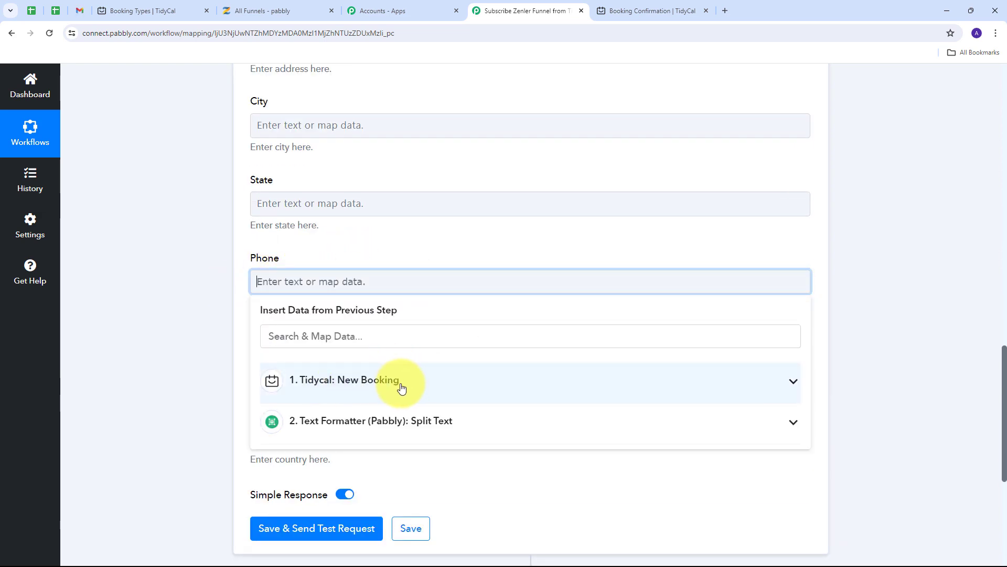
left_click(401, 387)
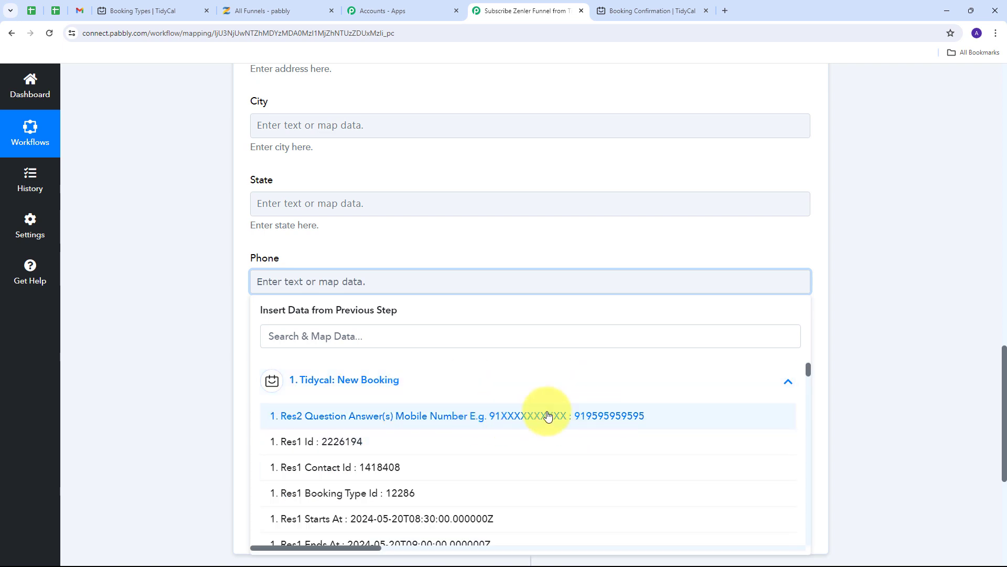
left_click(547, 416)
left_click(232, 342)
scroll(232, 342, "up", 7)
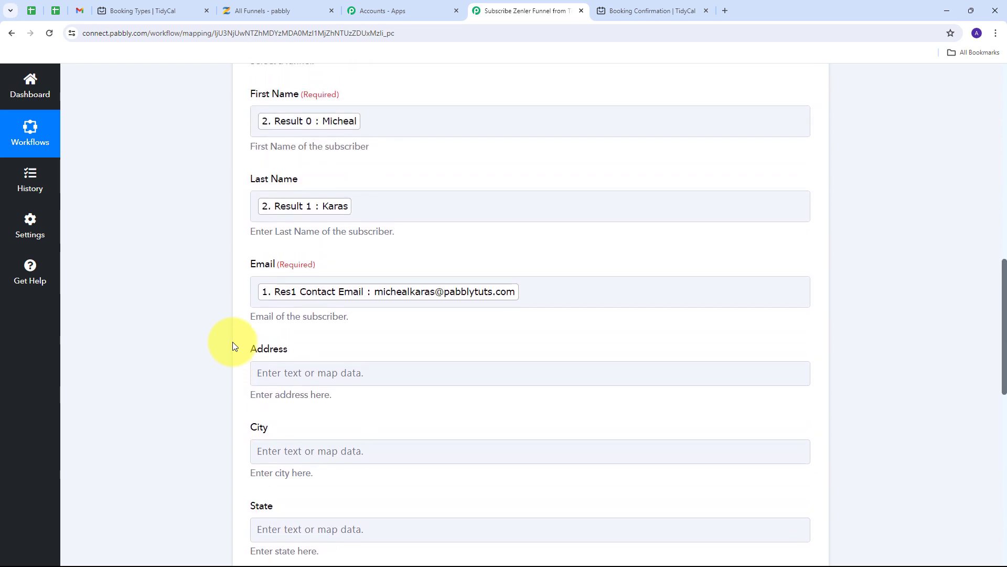
scroll(154, 307, "down", 5)
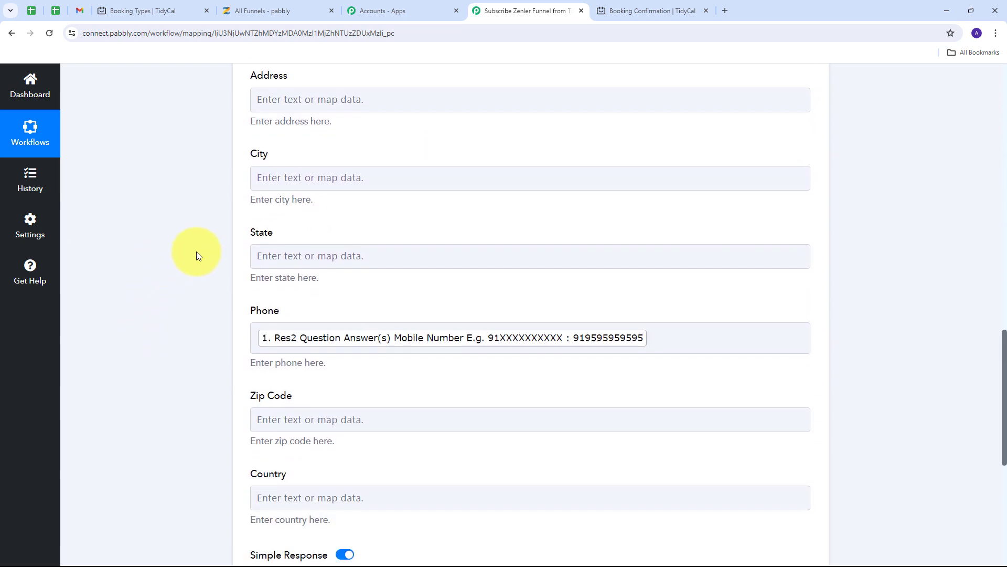
scroll(196, 251, "down", 4)
scroll(184, 253, "down", 2)
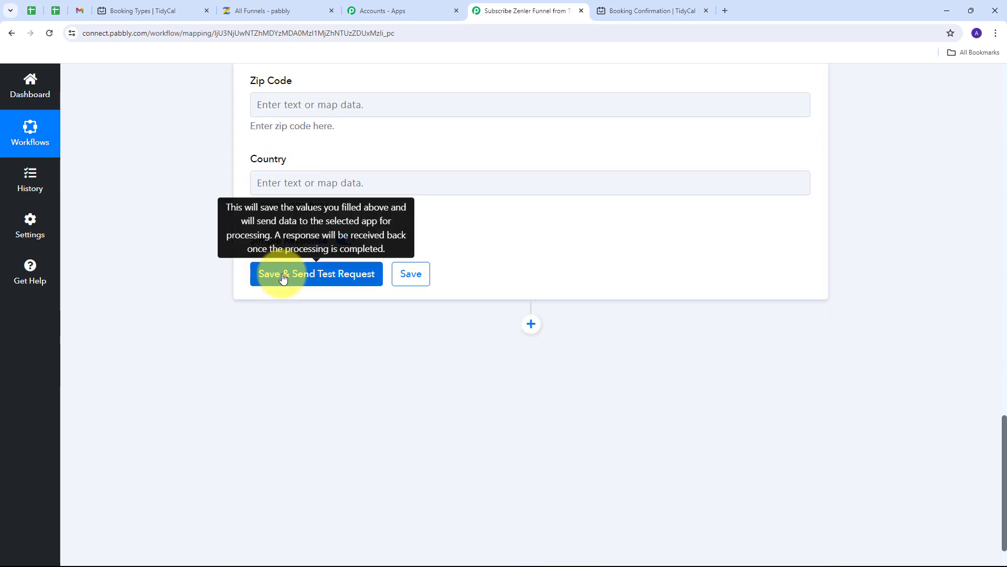
- Save the Zenler step and send a test, confirming a 200 success response for test funnel
left_click(309, 280)
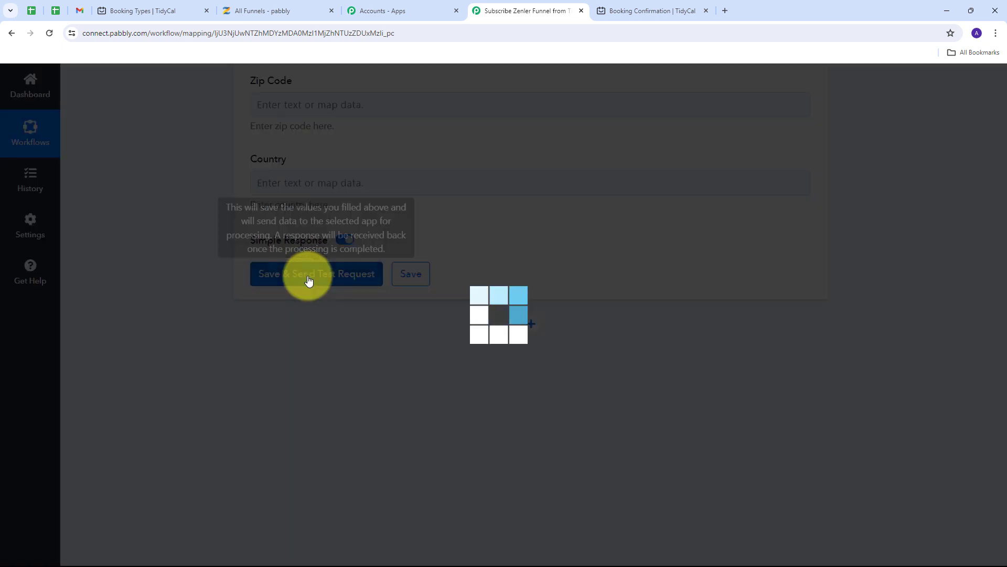
scroll(666, 259, "down", 1)
scroll(666, 259, "down", 2)
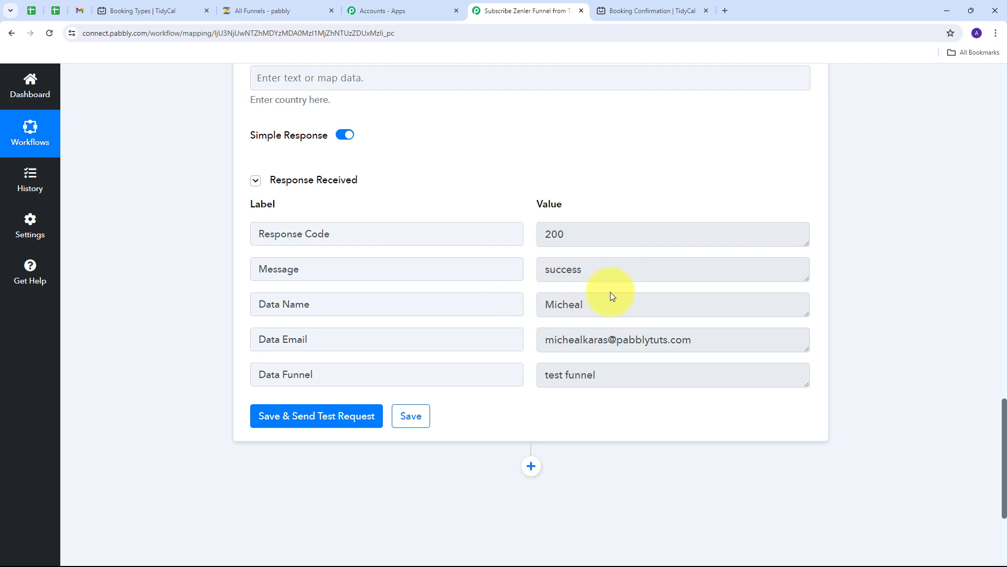
left_click(259, 7)
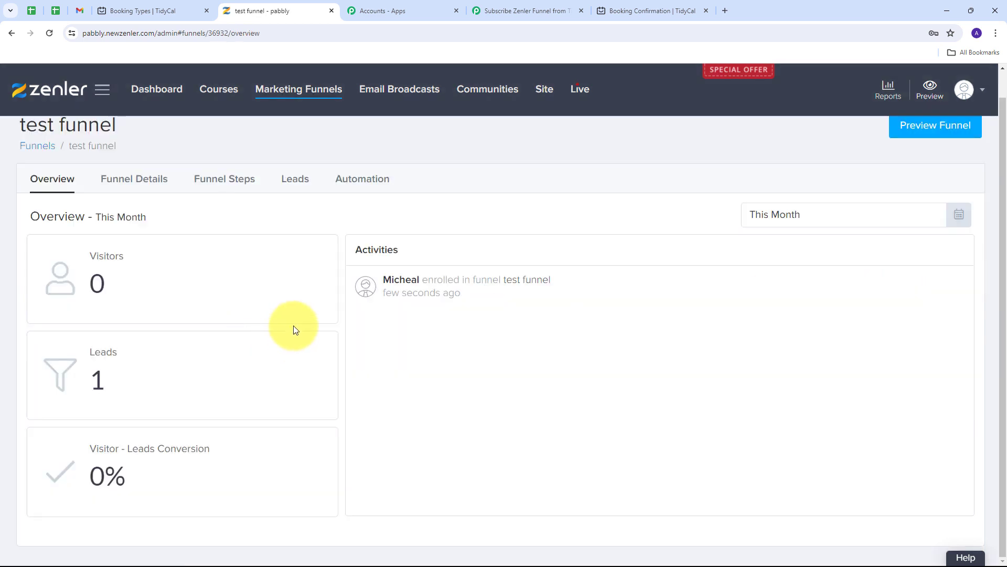
- Open the enrolled lead's Zenler profile and verify its full name, email and phone
left_click(401, 280)
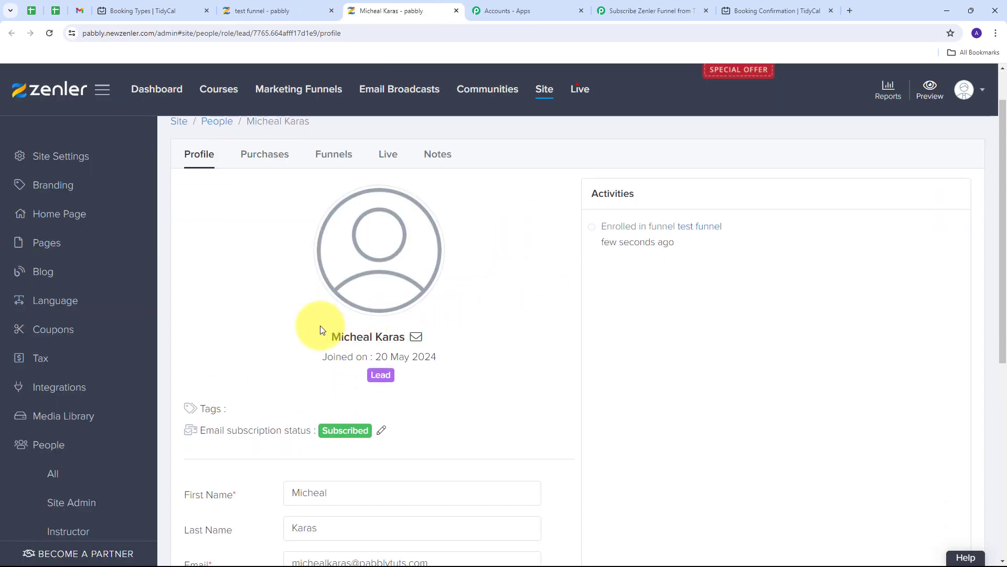
triple_click(321, 330)
scroll(353, 310, "down", 1)
scroll(435, 306, "down", 2)
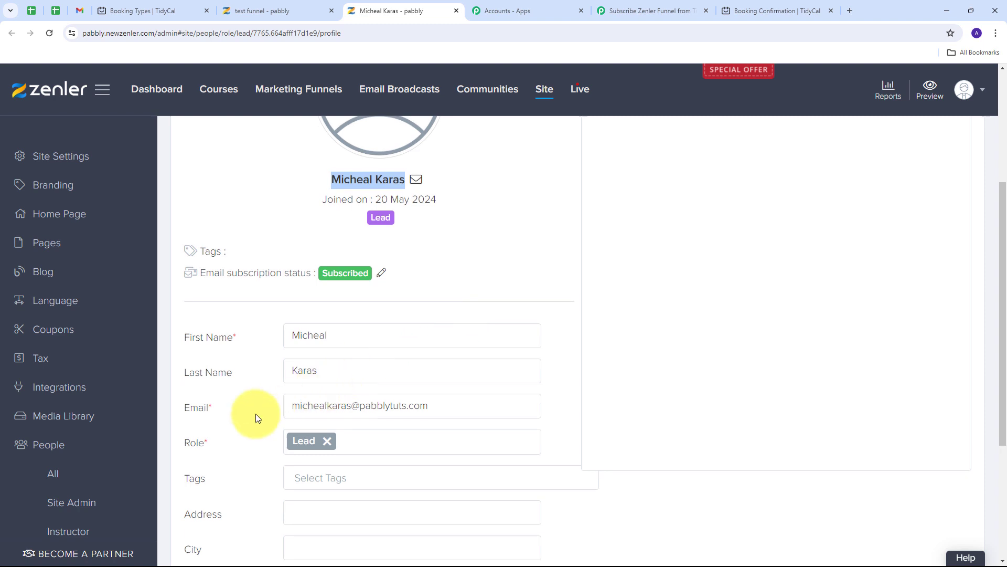
left_click_drag(293, 405, 427, 405)
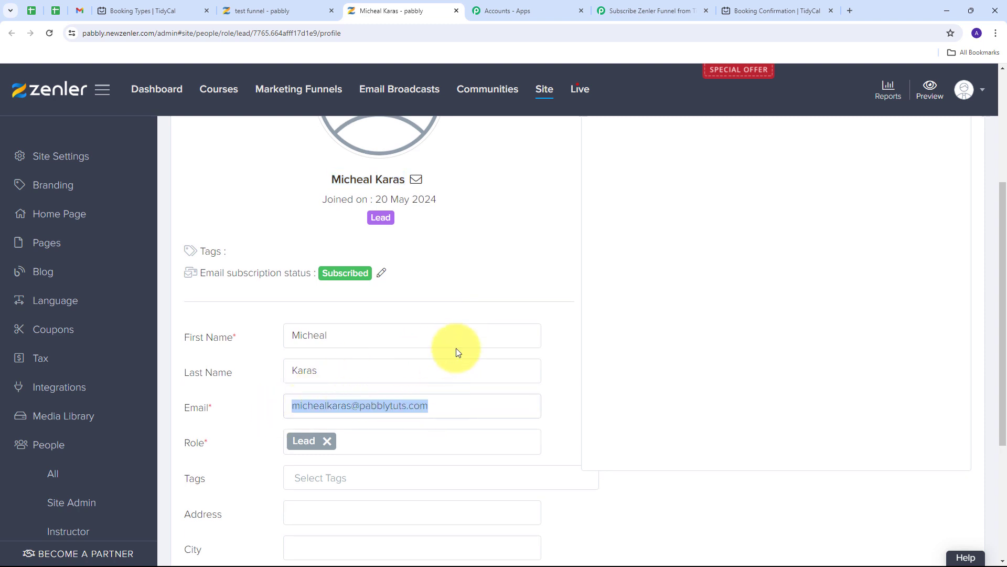
scroll(452, 286, "down", 4)
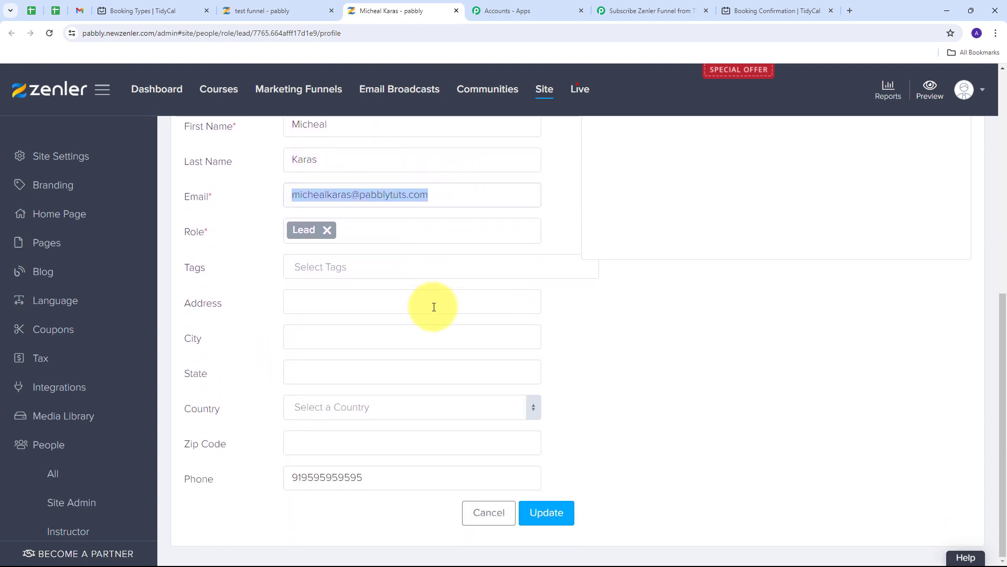
left_click_drag(387, 475, 268, 474)
scroll(550, 228, "up", 3)
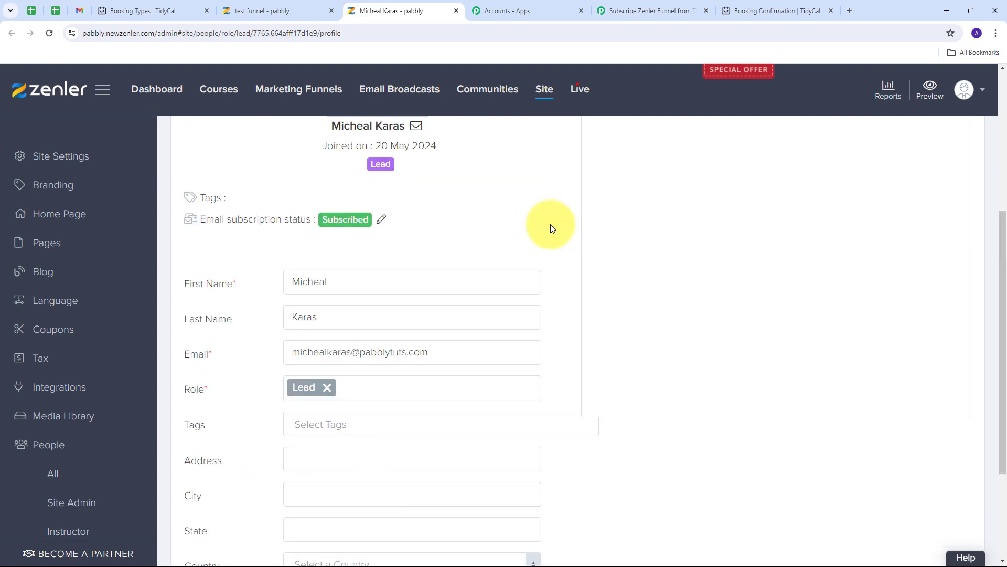
scroll(549, 224, "up", 4)
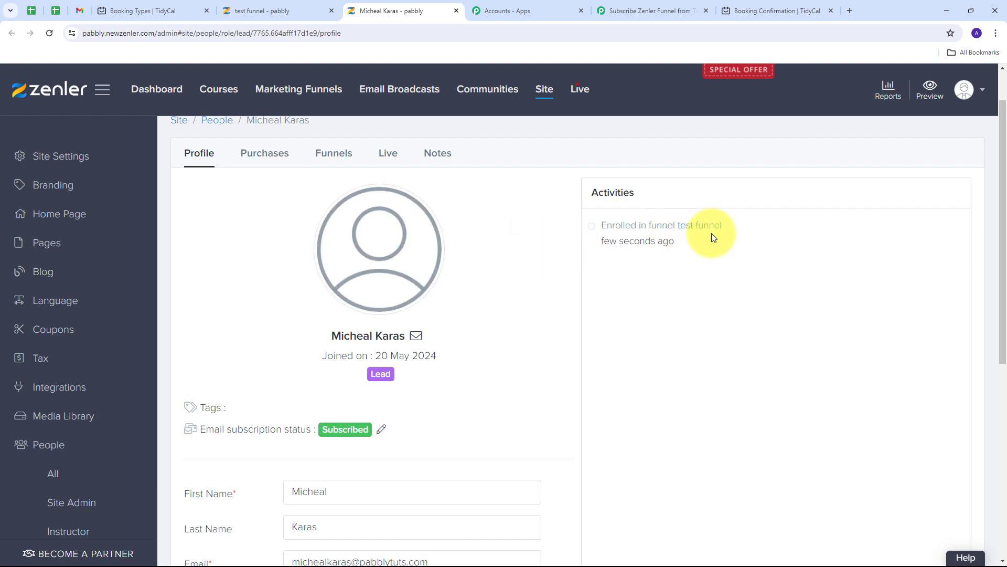
scroll(524, 263, "up", 1)
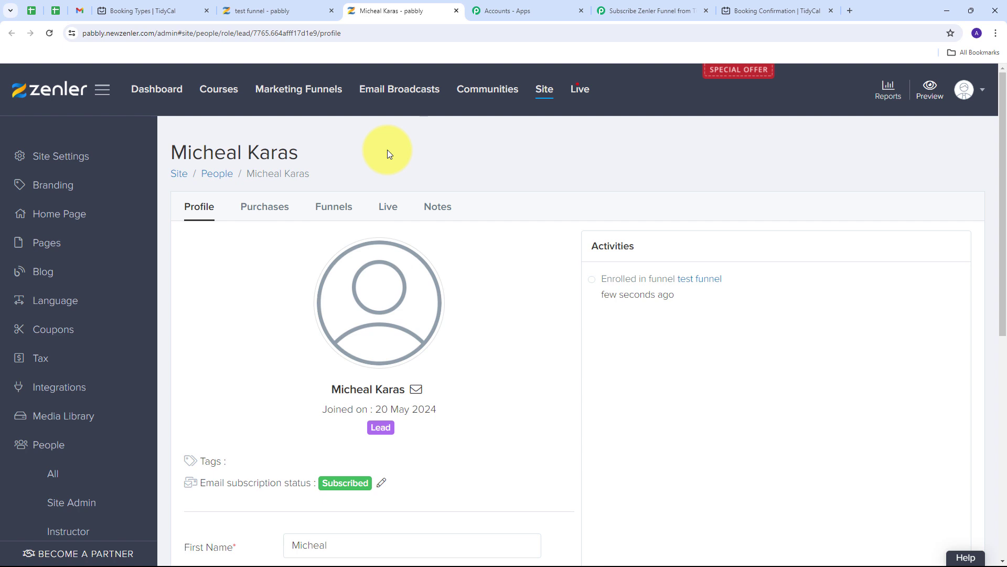
left_click(640, 11)
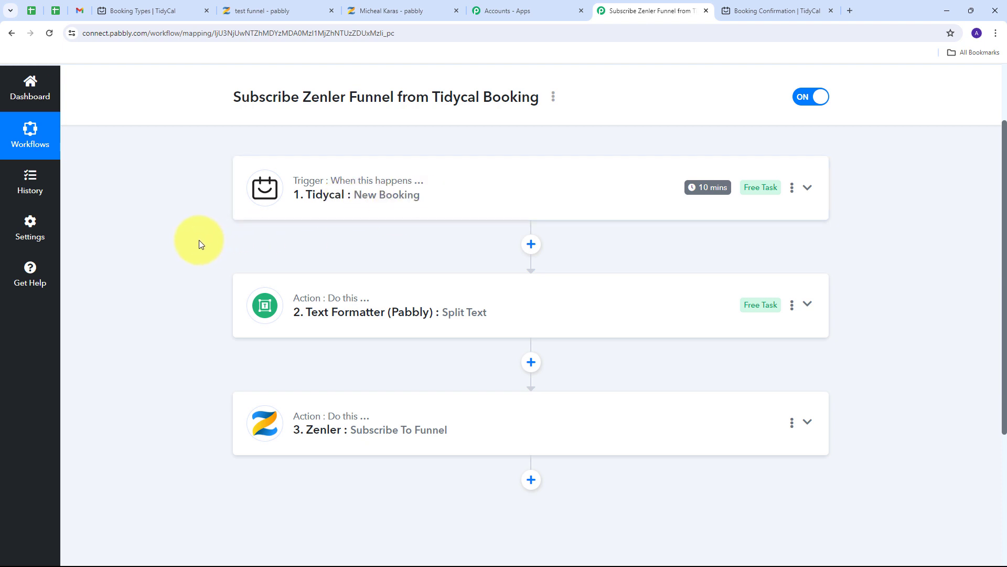
scroll(199, 240, "down", 1)
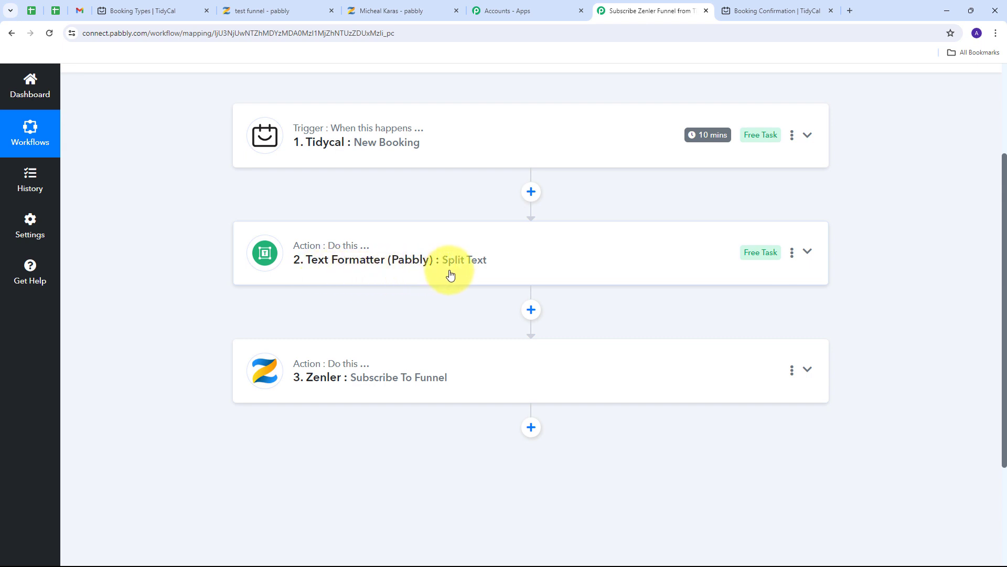
scroll(341, 277, "down", 1)
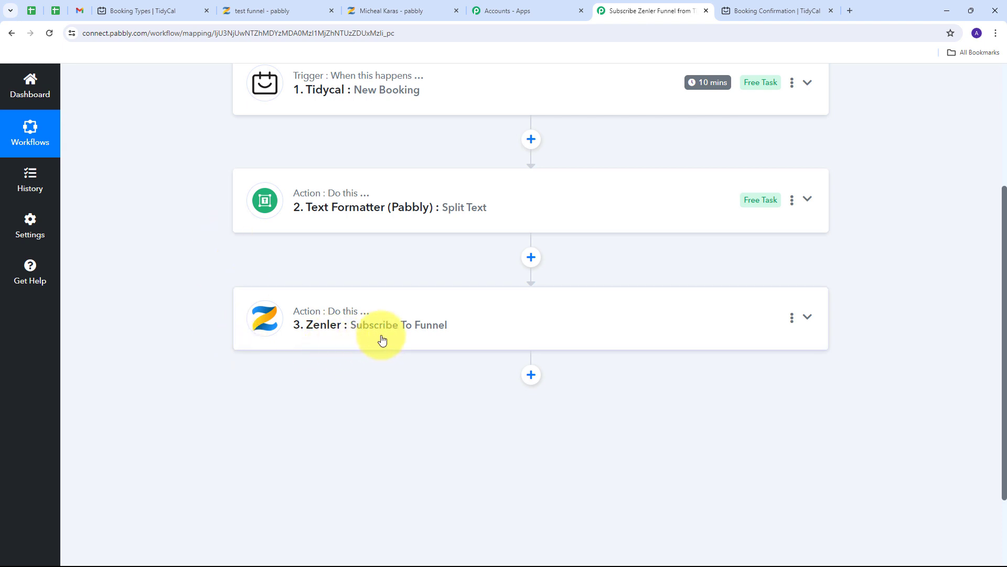
scroll(250, 337, "up", 1)
scroll(249, 336, "up", 3)
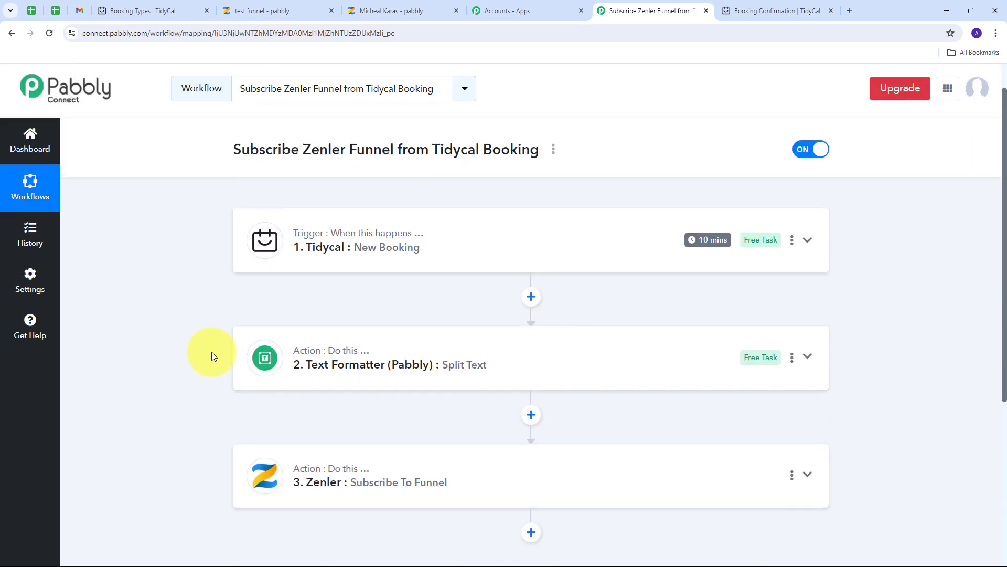